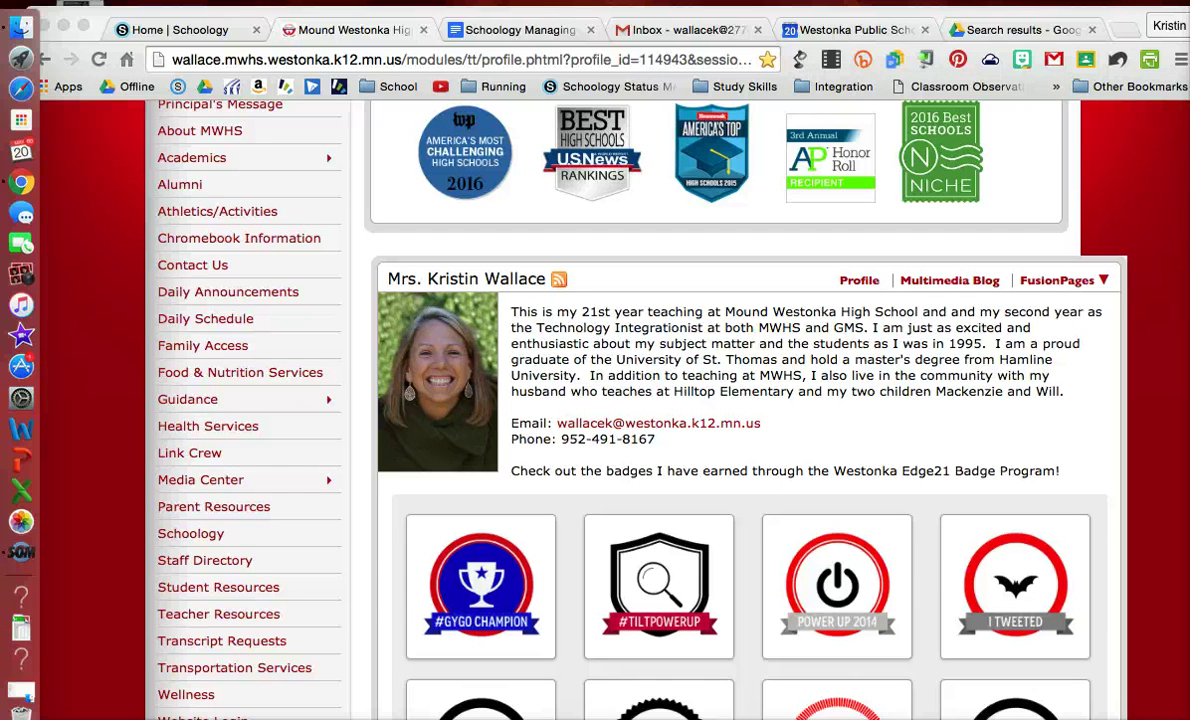
Switch to the Schoology home tab and open the Calendar at May 2016.
click(188, 30)
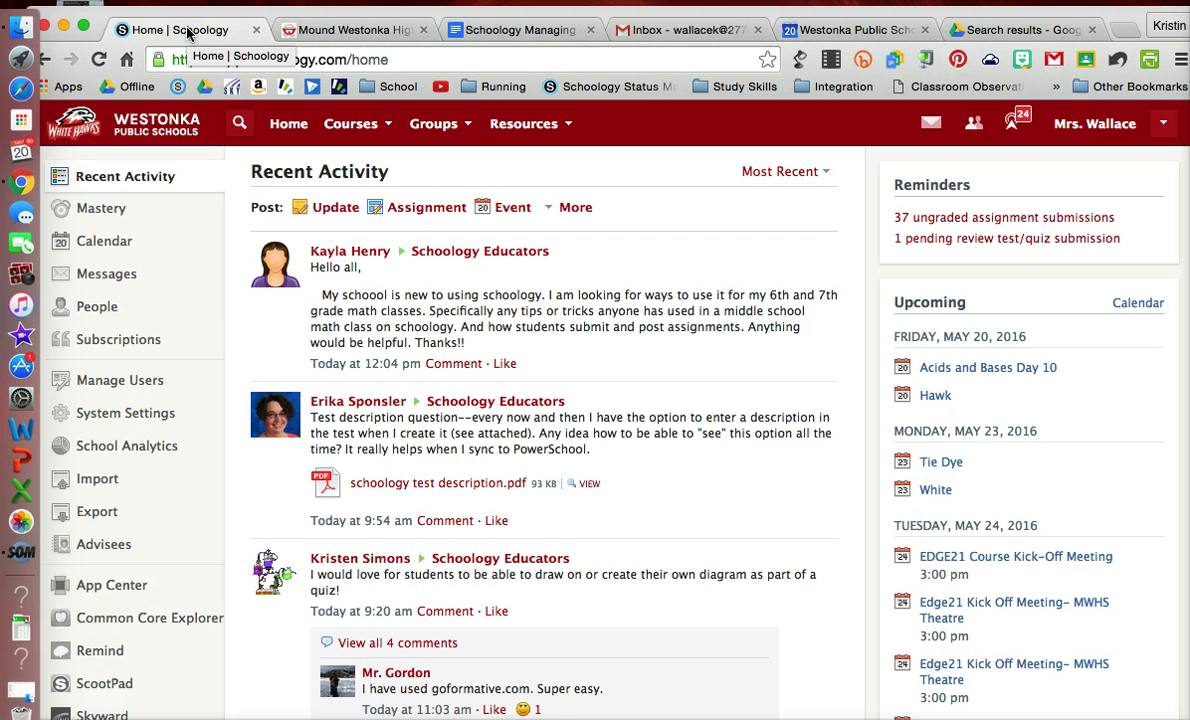
click(106, 250)
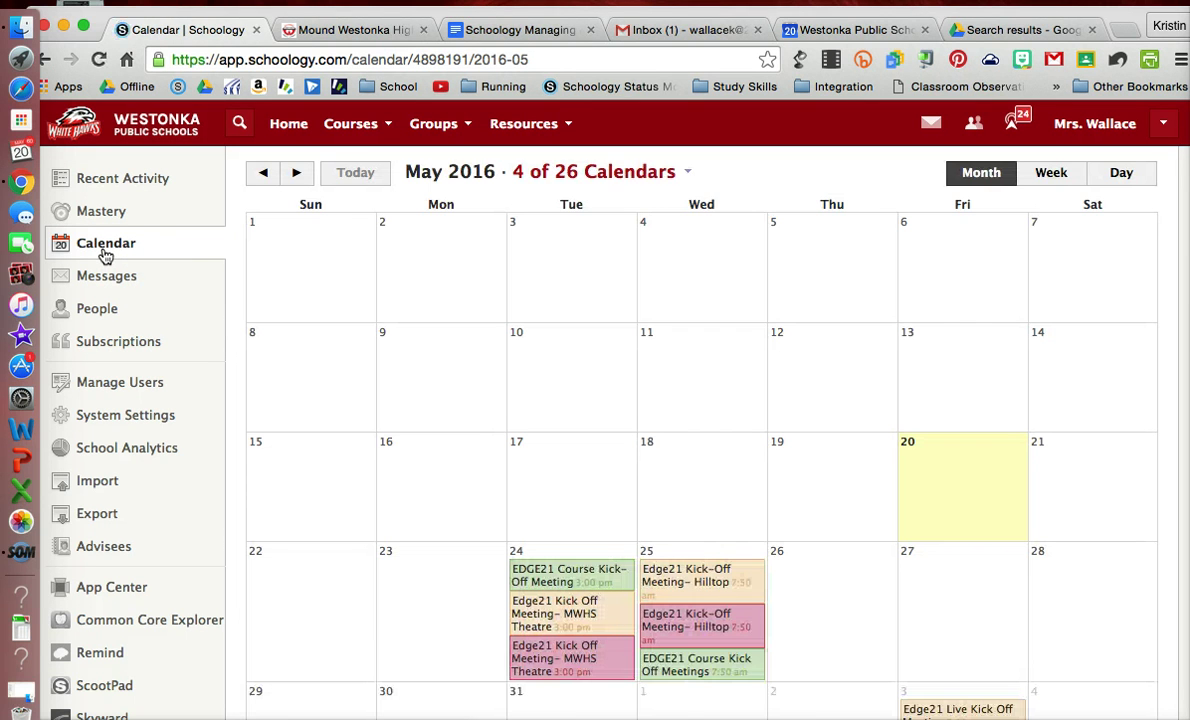
Move to June 2016 and open the full page of the June 6 Beach Day! event.
click(704, 207)
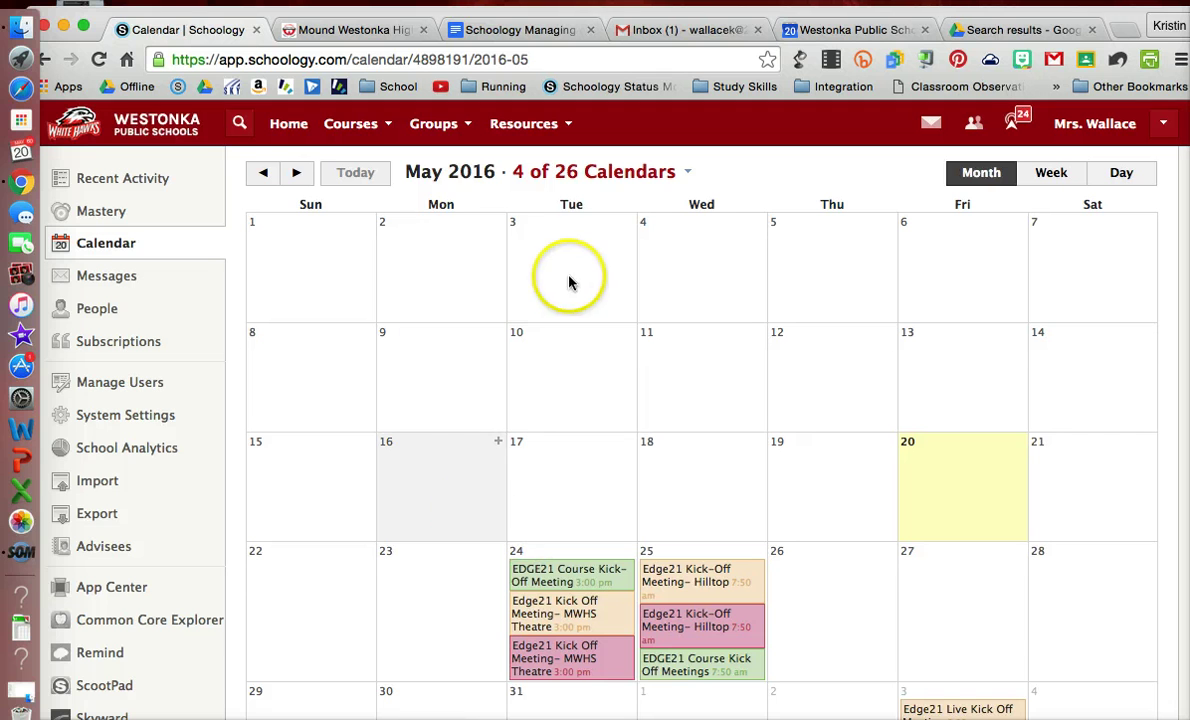
click(299, 173)
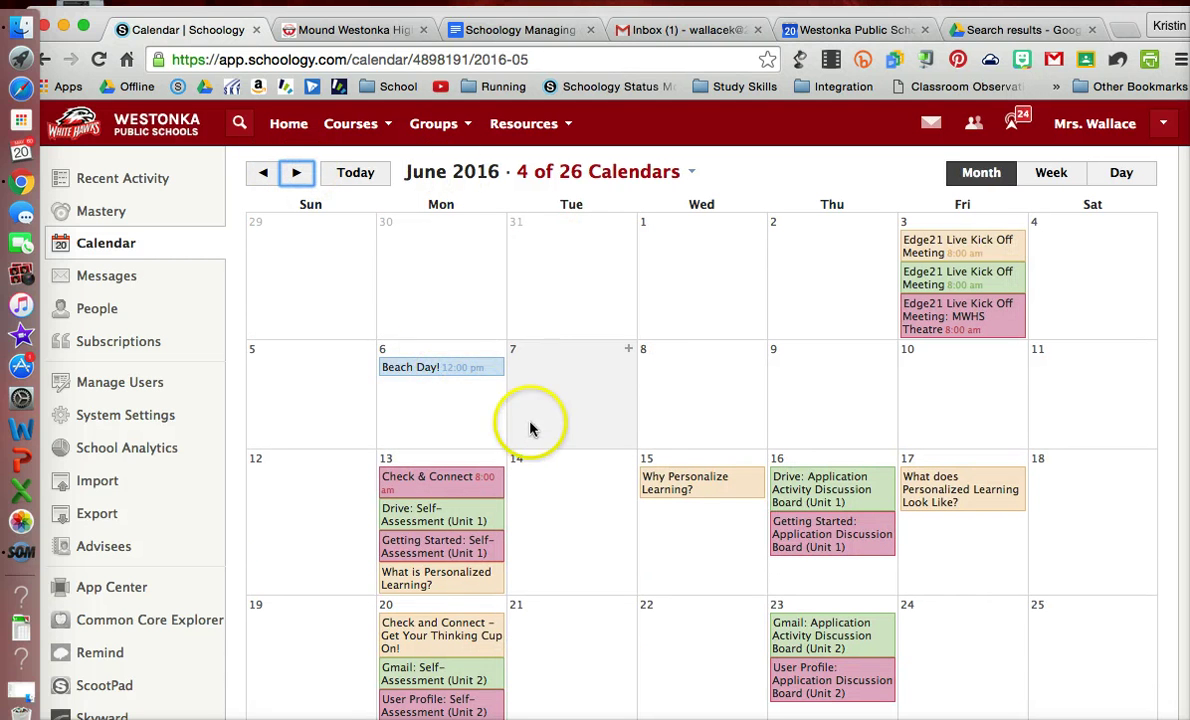
click(422, 369)
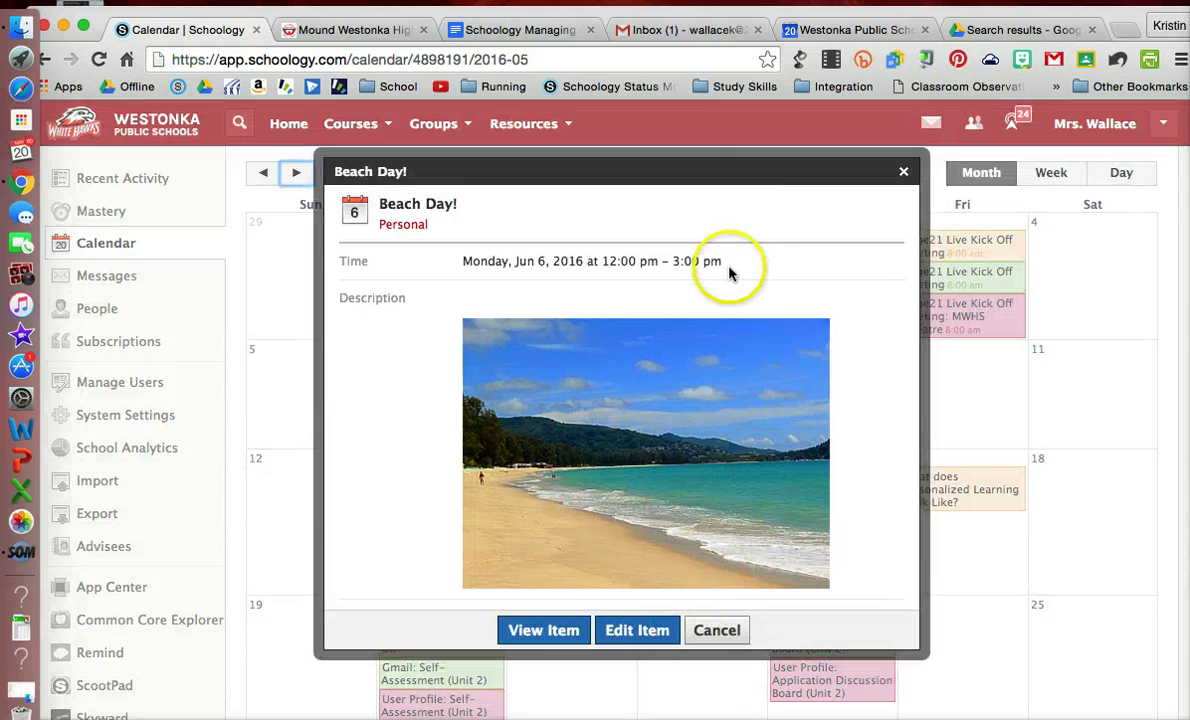
click(541, 632)
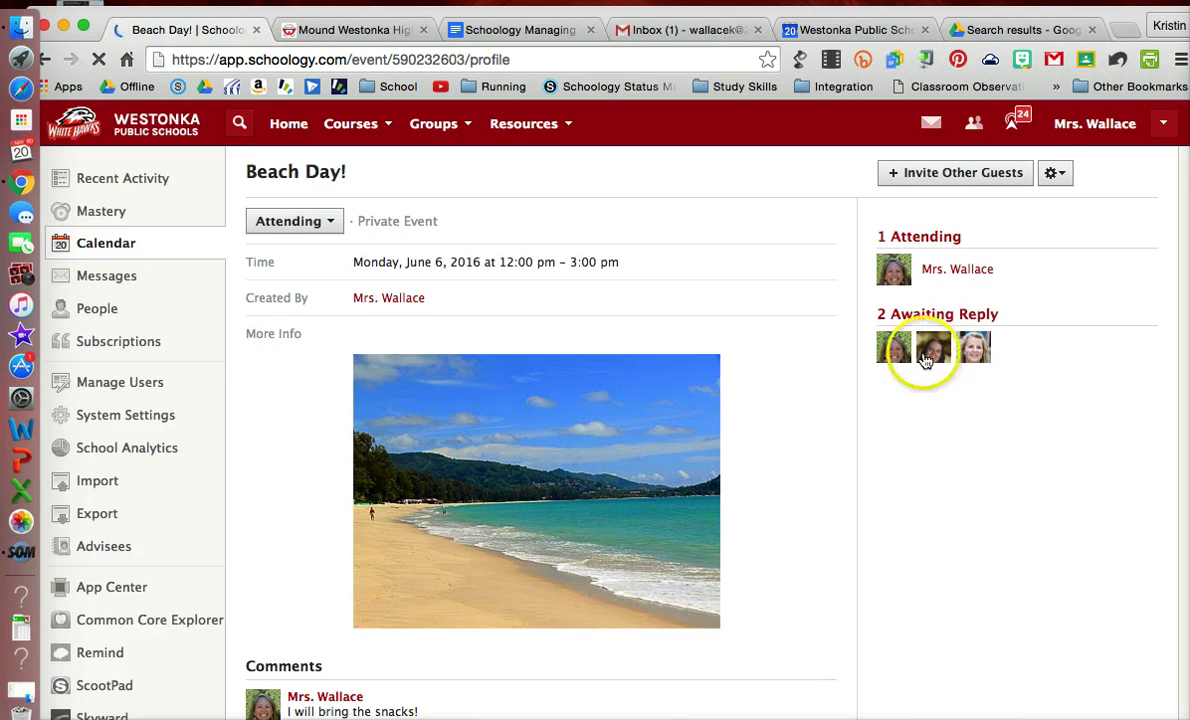
mouse_move(924, 355)
mouse_move(967, 362)
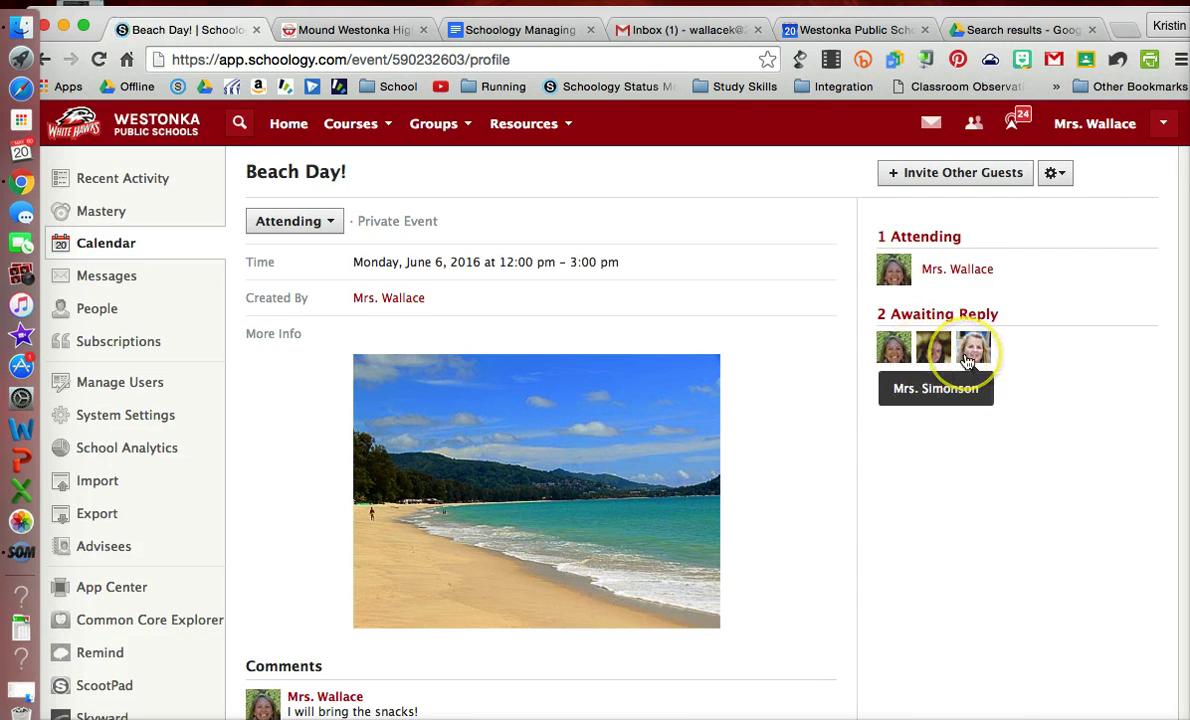
scroll(771, 525, down, 2)
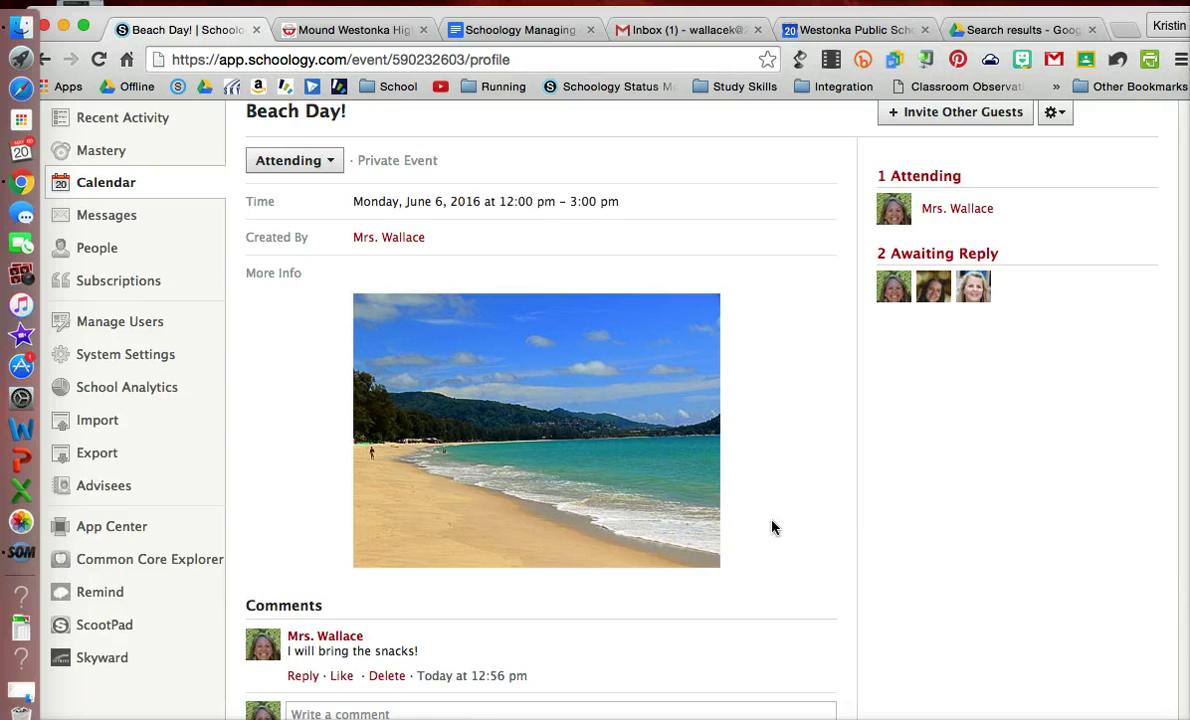
scroll(773, 527, up, 1)
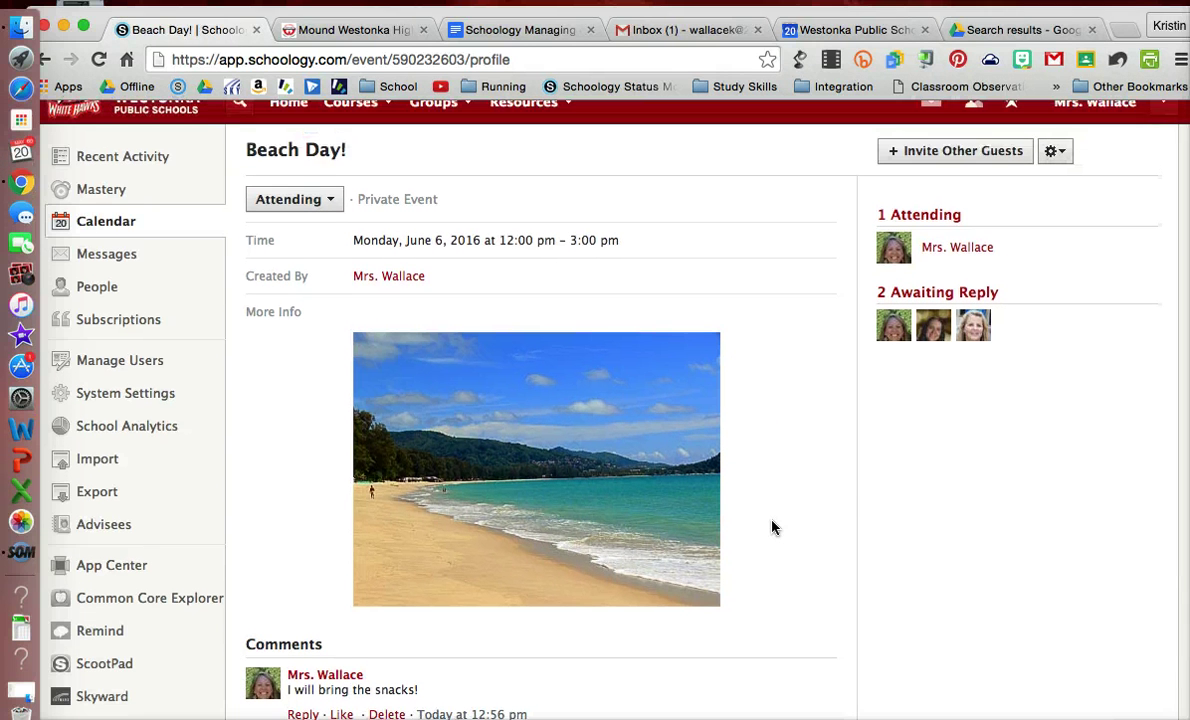
Invite one Mound Westonka High School person, found by name search, to Beach Day!
click(990, 156)
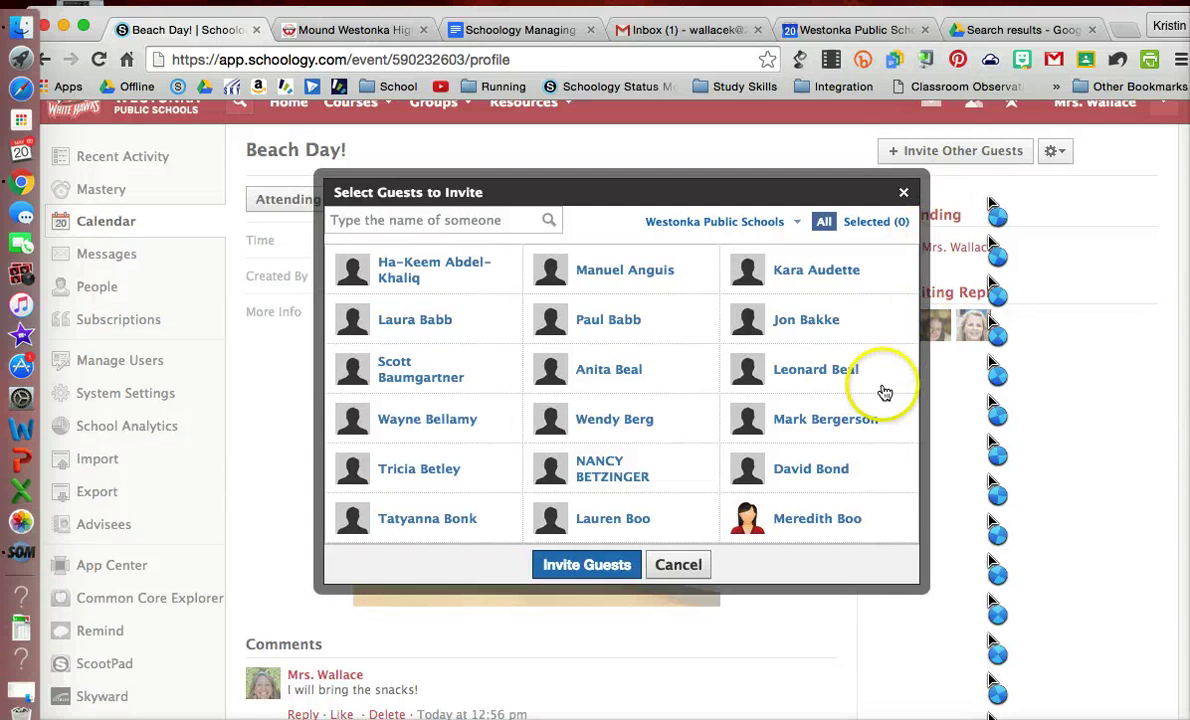
scroll(680, 420, down, 3)
scroll(683, 421, up, 3)
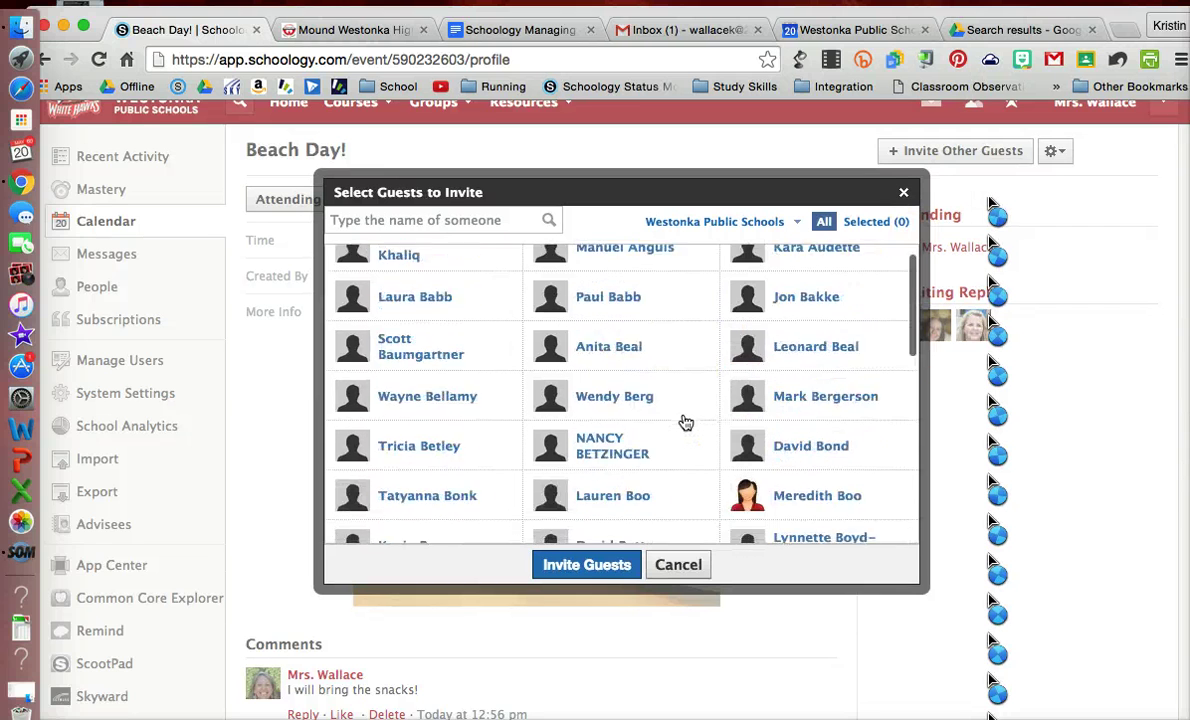
scroll(685, 423, up, 2)
click(727, 247)
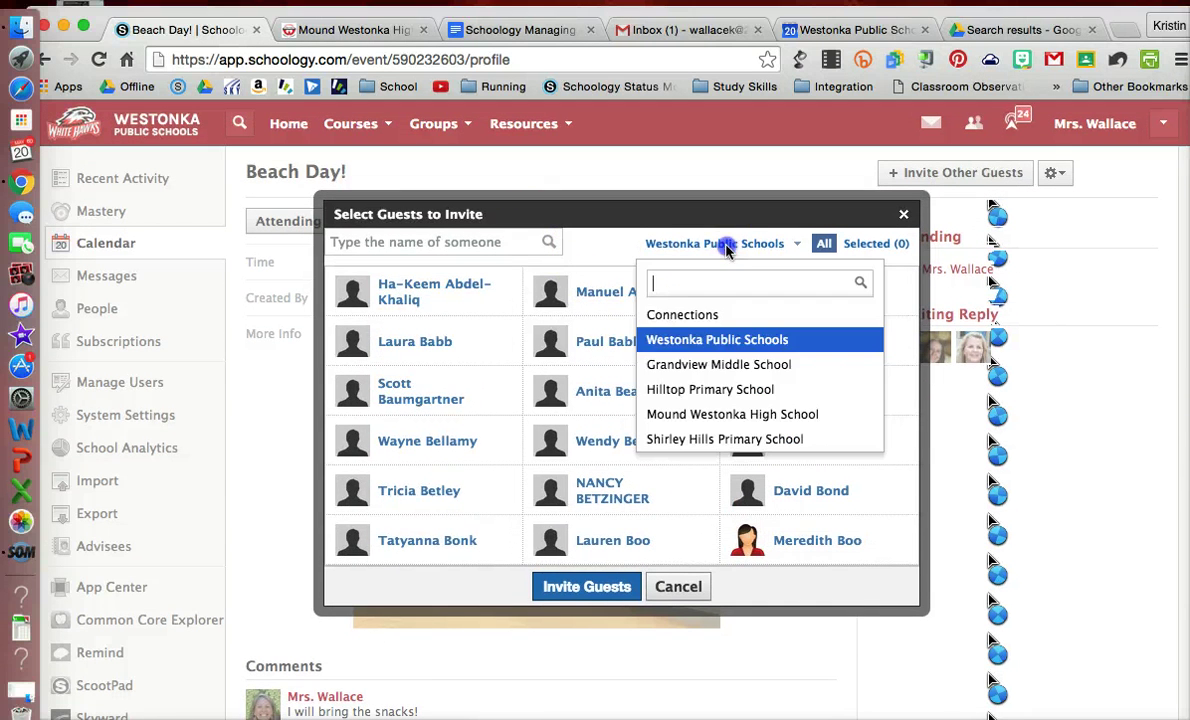
click(698, 414)
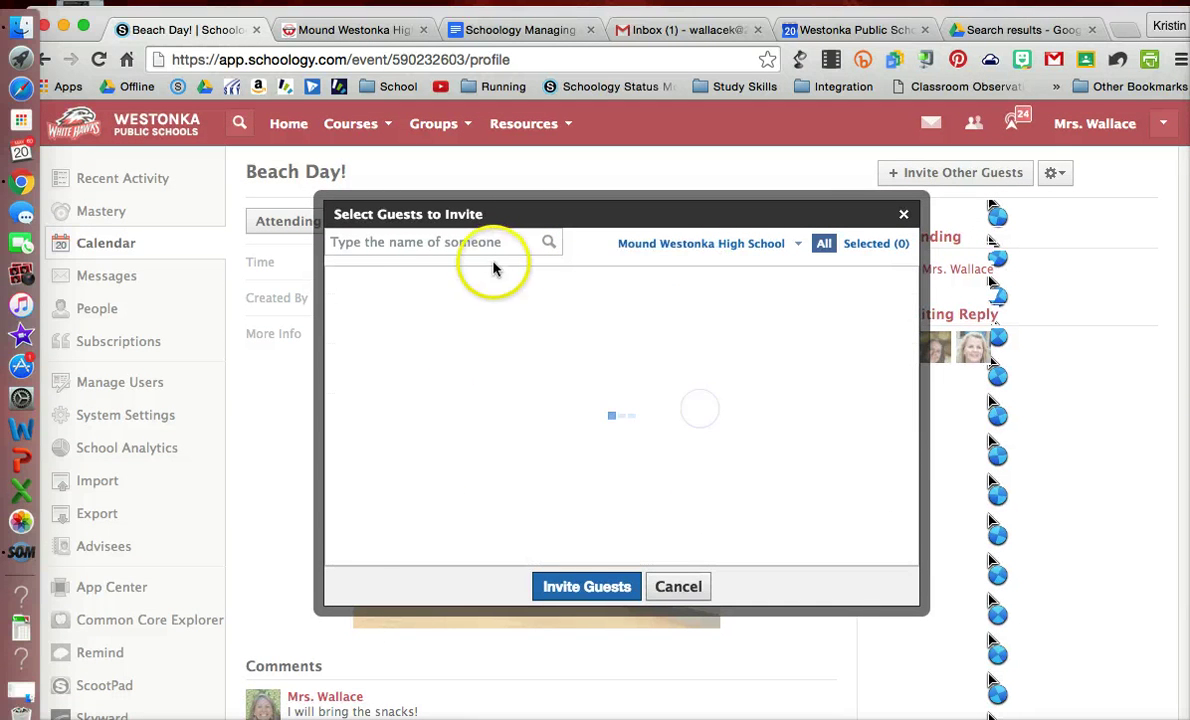
click(471, 222)
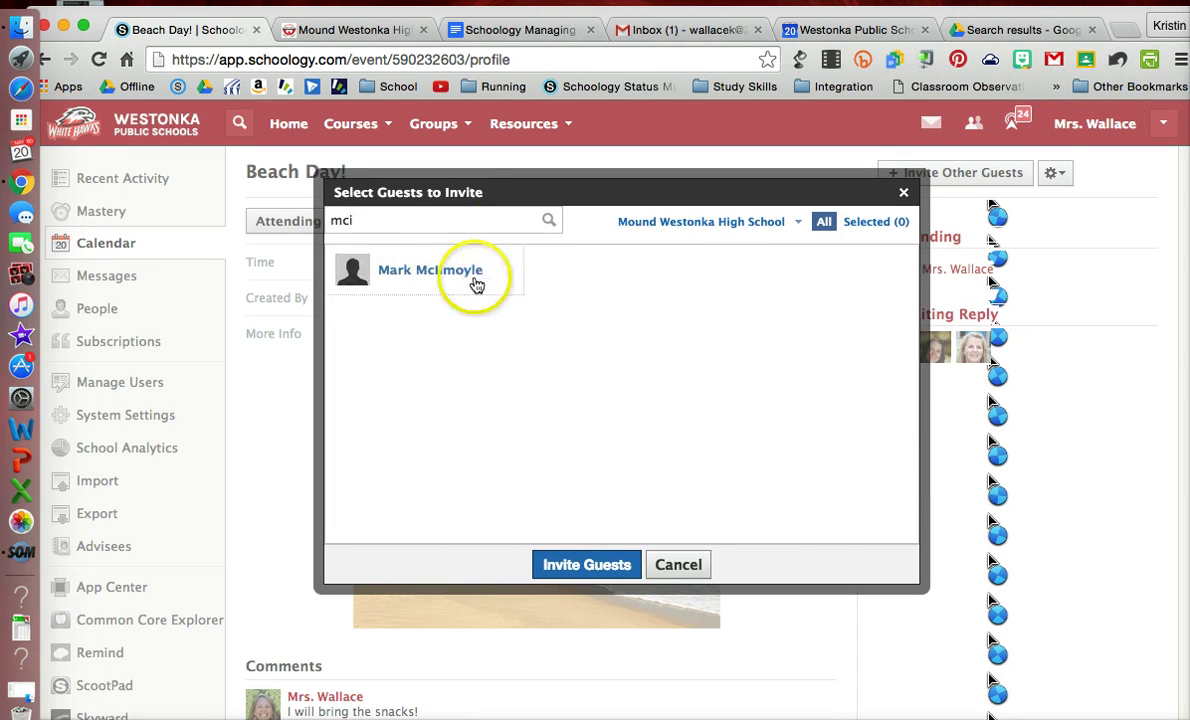
click(474, 278)
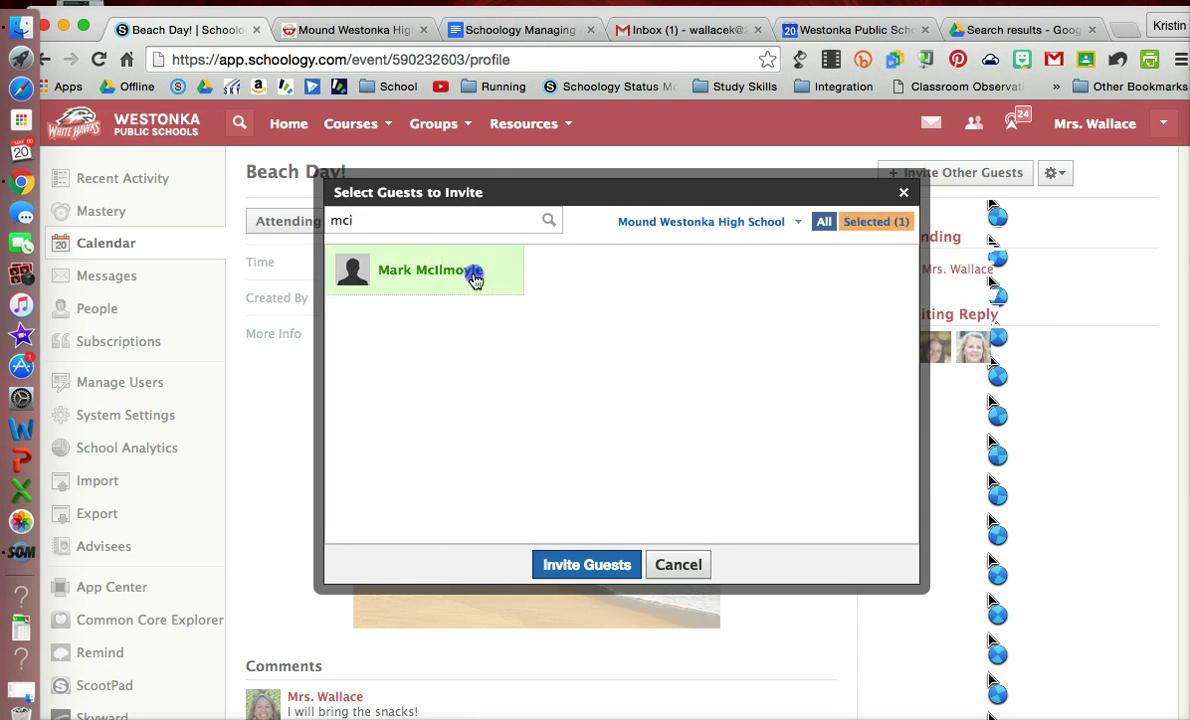
click(585, 566)
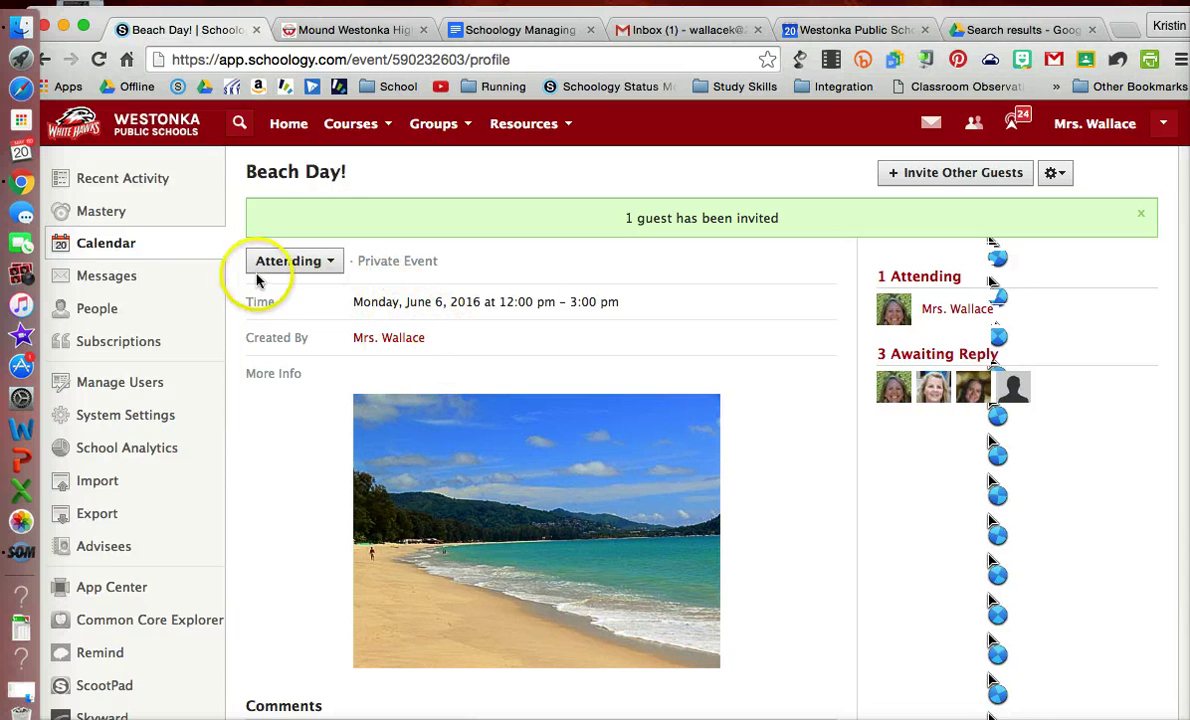
Return to the calendar, go to June 2016, and start a new event on June 7.
click(112, 246)
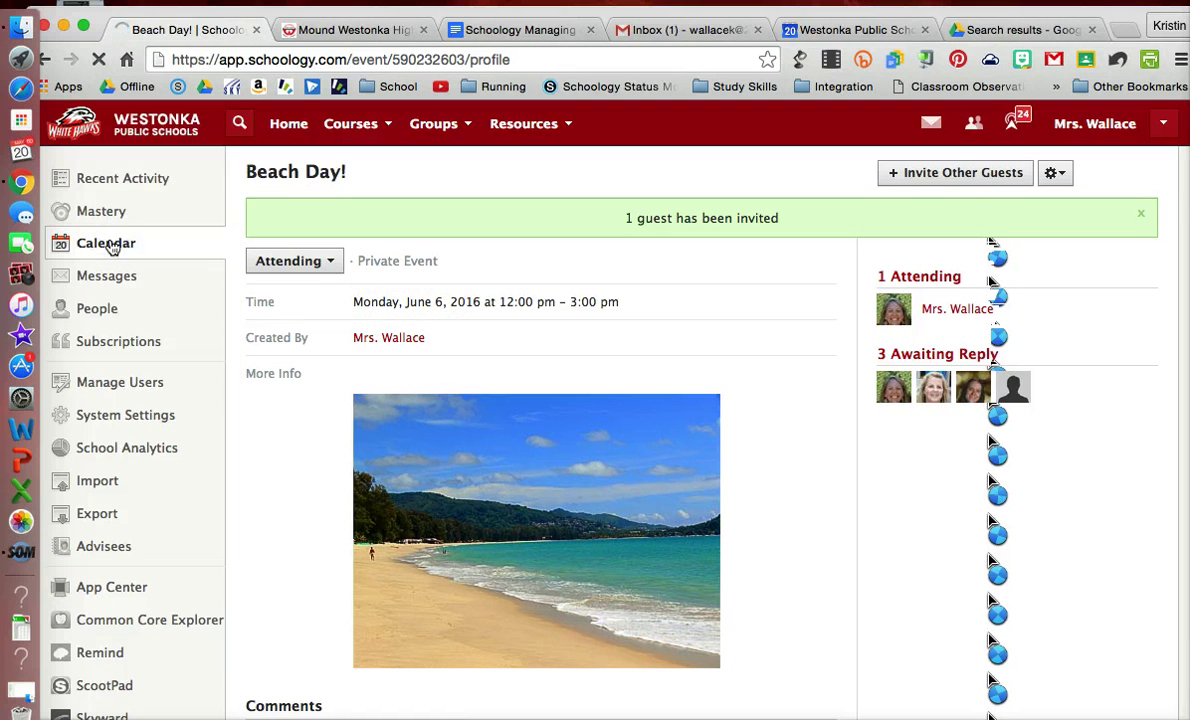
mouse_move(178, 235)
mouse_down()
mouse_move(279, 300)
mouse_move(346, 390)
mouse_up()
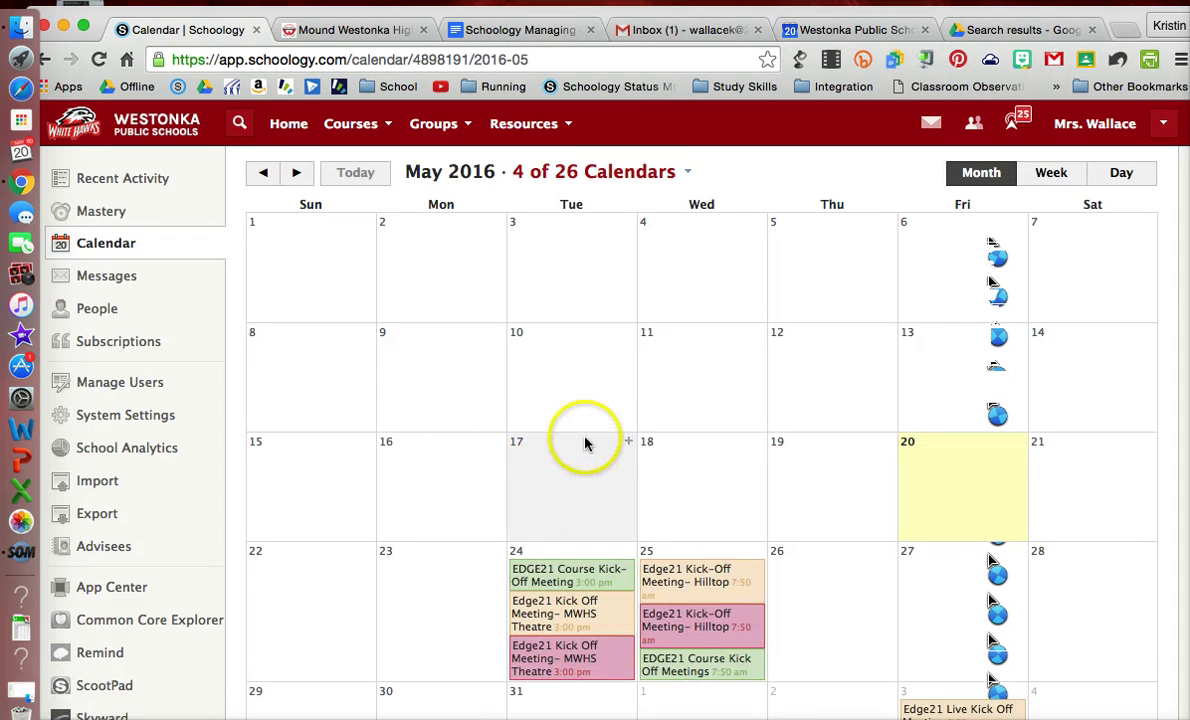
click(295, 175)
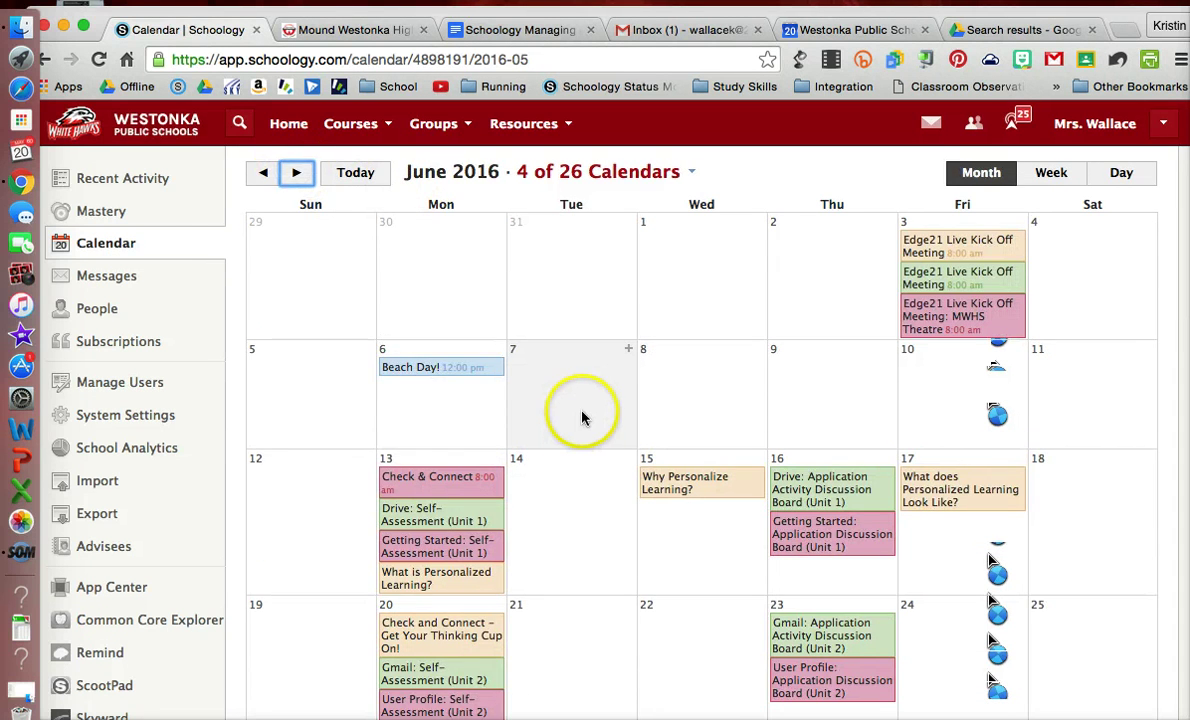
click(583, 416)
click(494, 304)
click(490, 296)
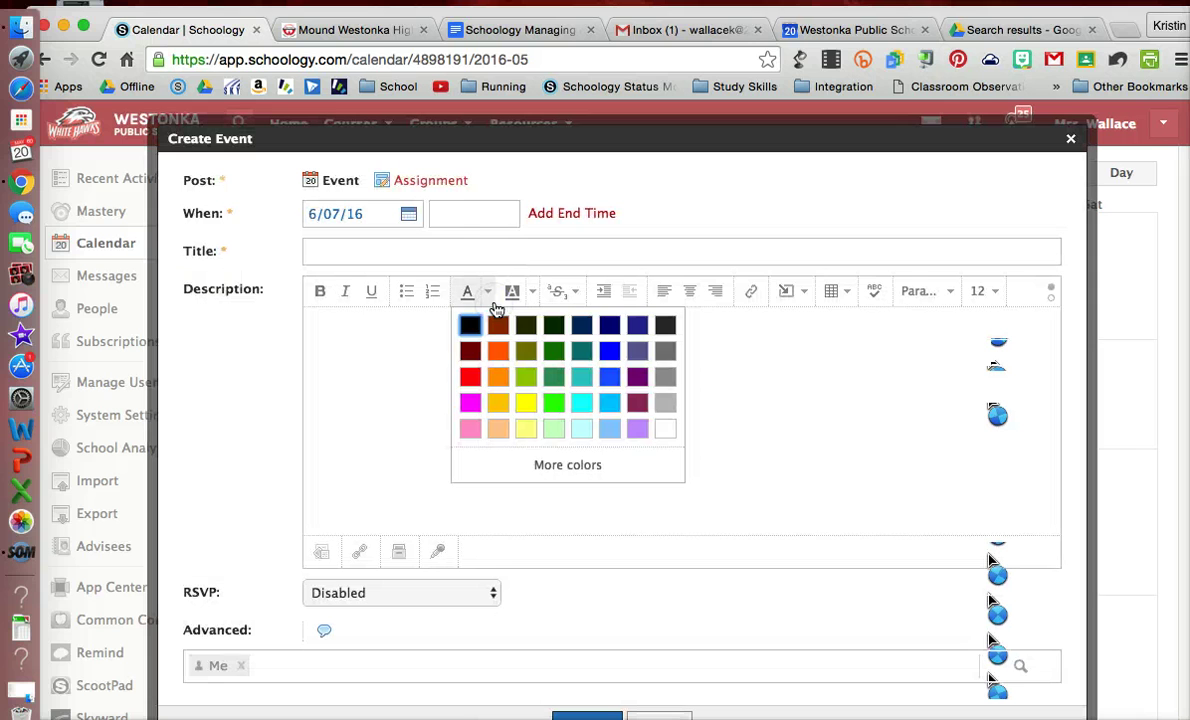
Title it 'Checking on Schoology' at 09:00AM, describe it 'Details:', and restrict RSVP to invitees.
click(421, 258)
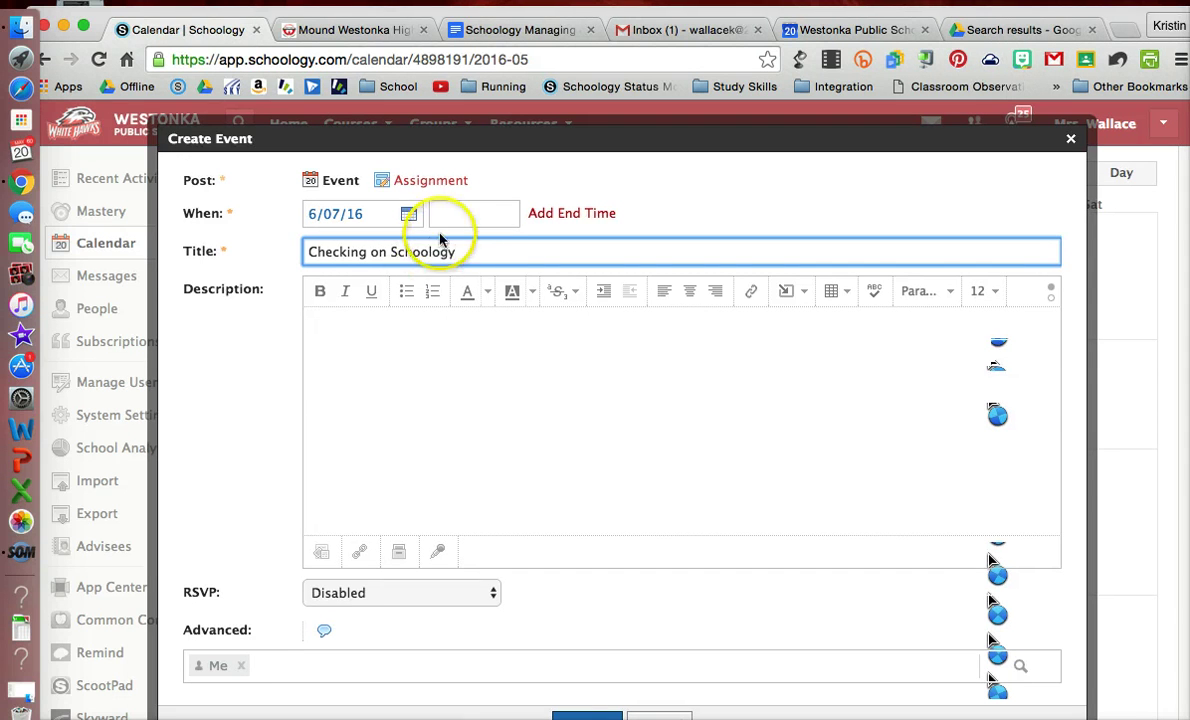
click(476, 208)
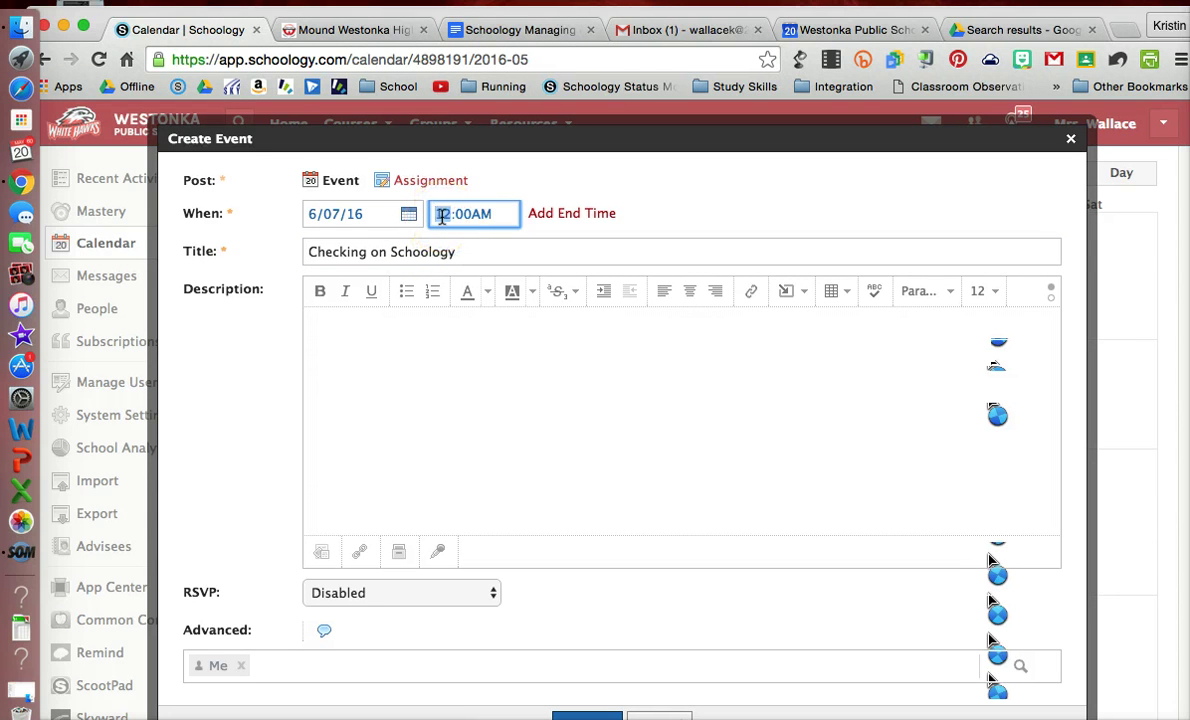
click(389, 360)
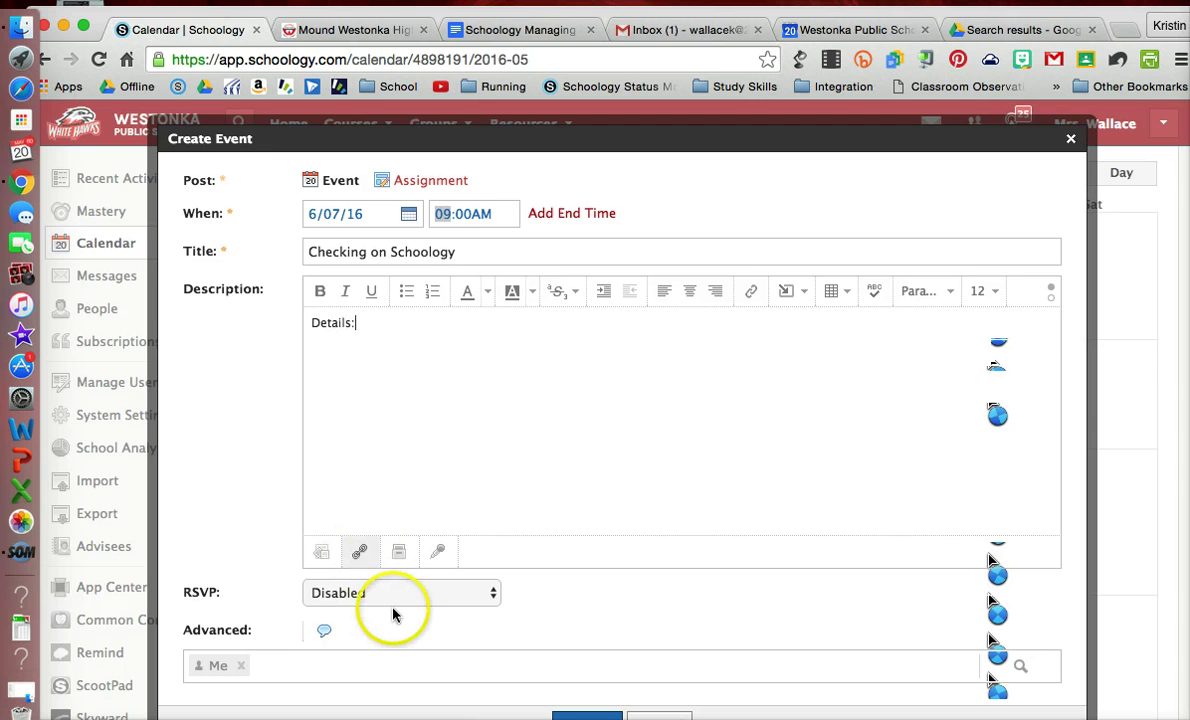
scroll(393, 611, down, 3)
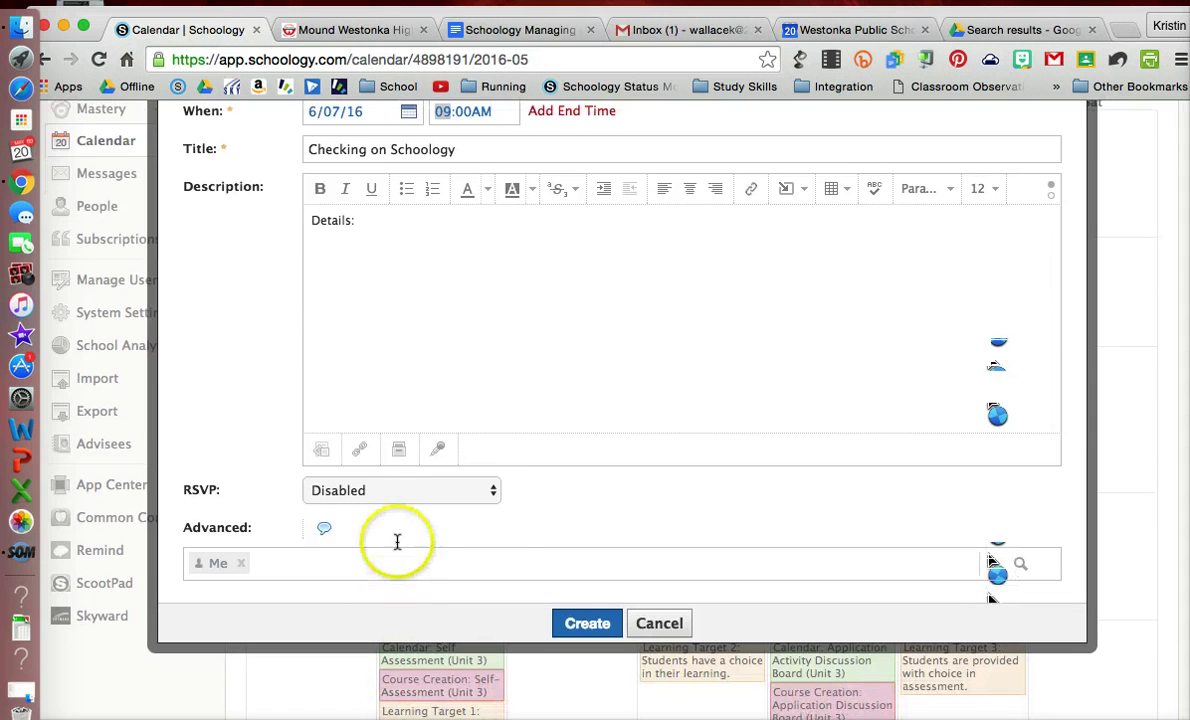
click(410, 491)
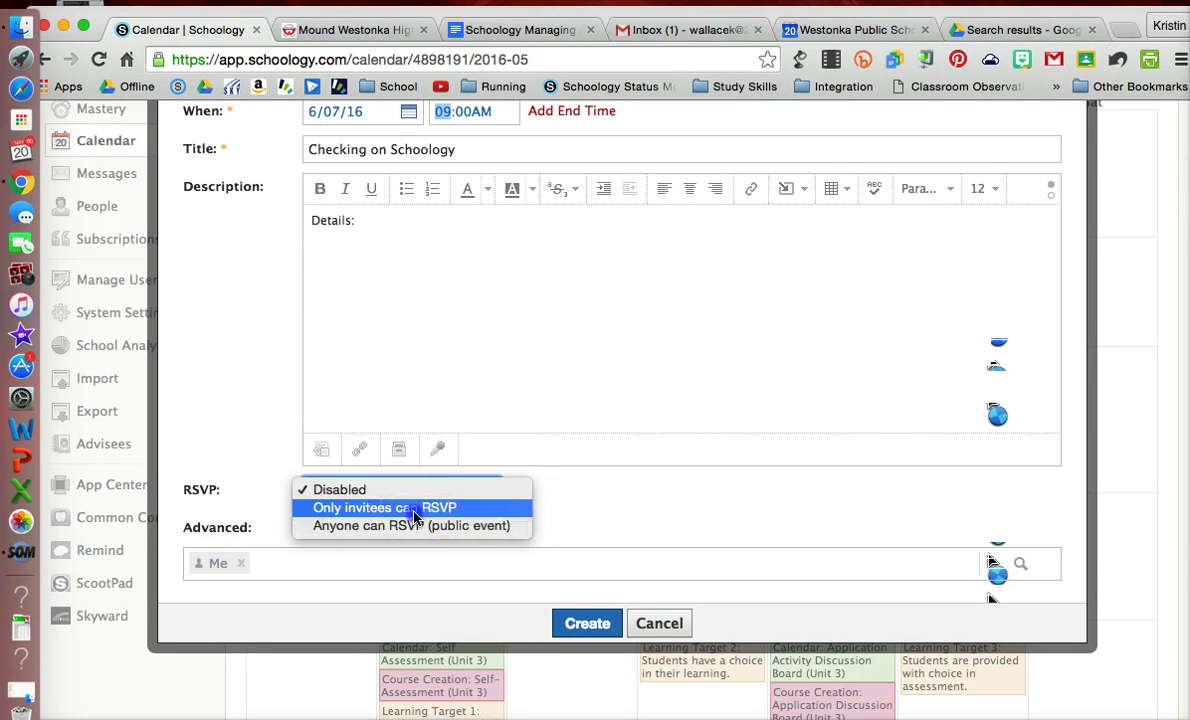
click(398, 507)
click(367, 563)
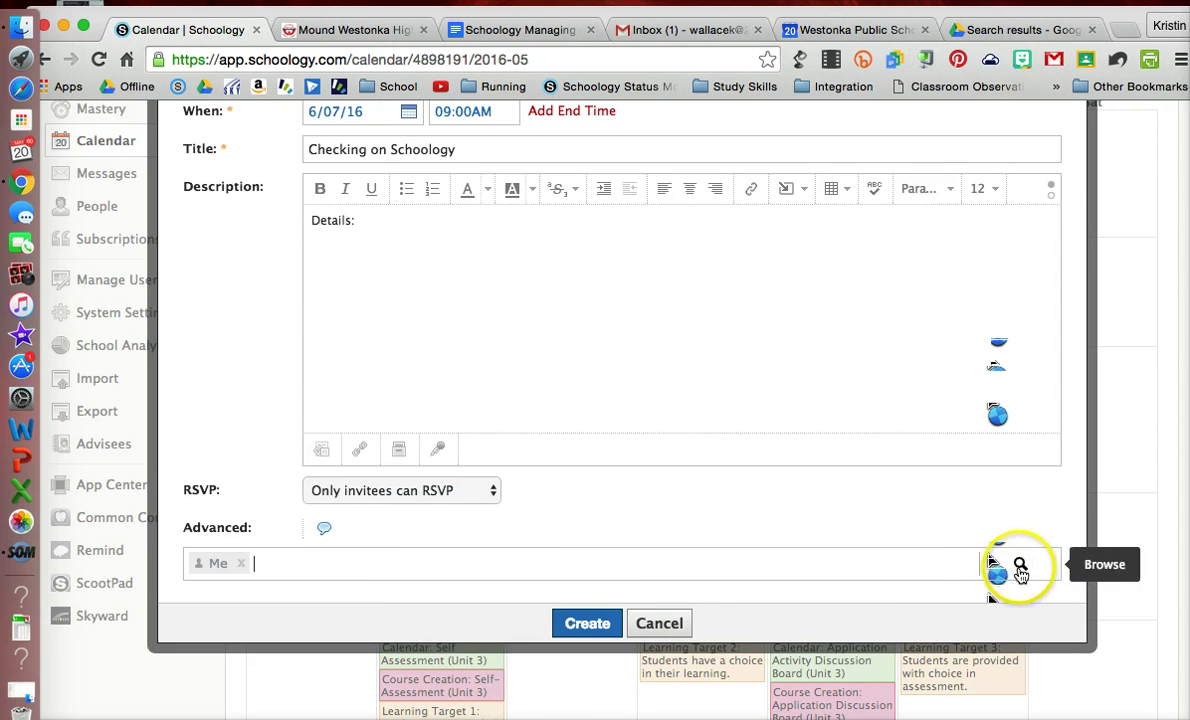
Add the EDGE21 group as an invitee to the event, alongside Me.
click(1020, 568)
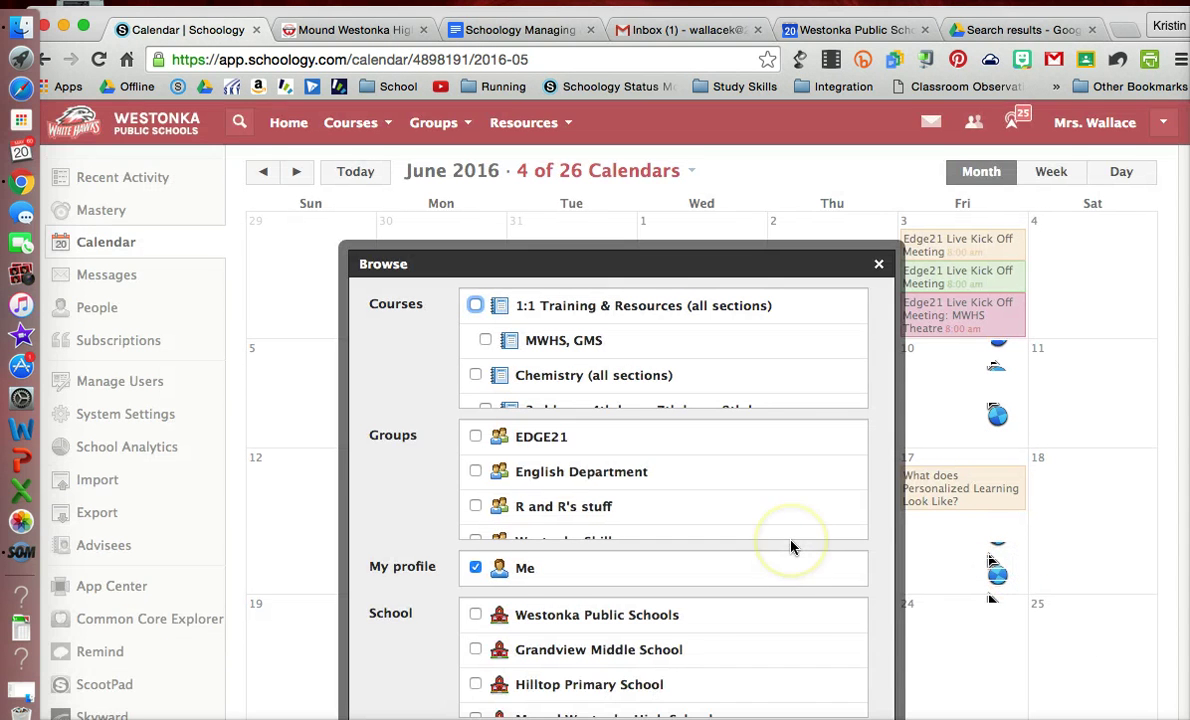
scroll(790, 547, down, 1)
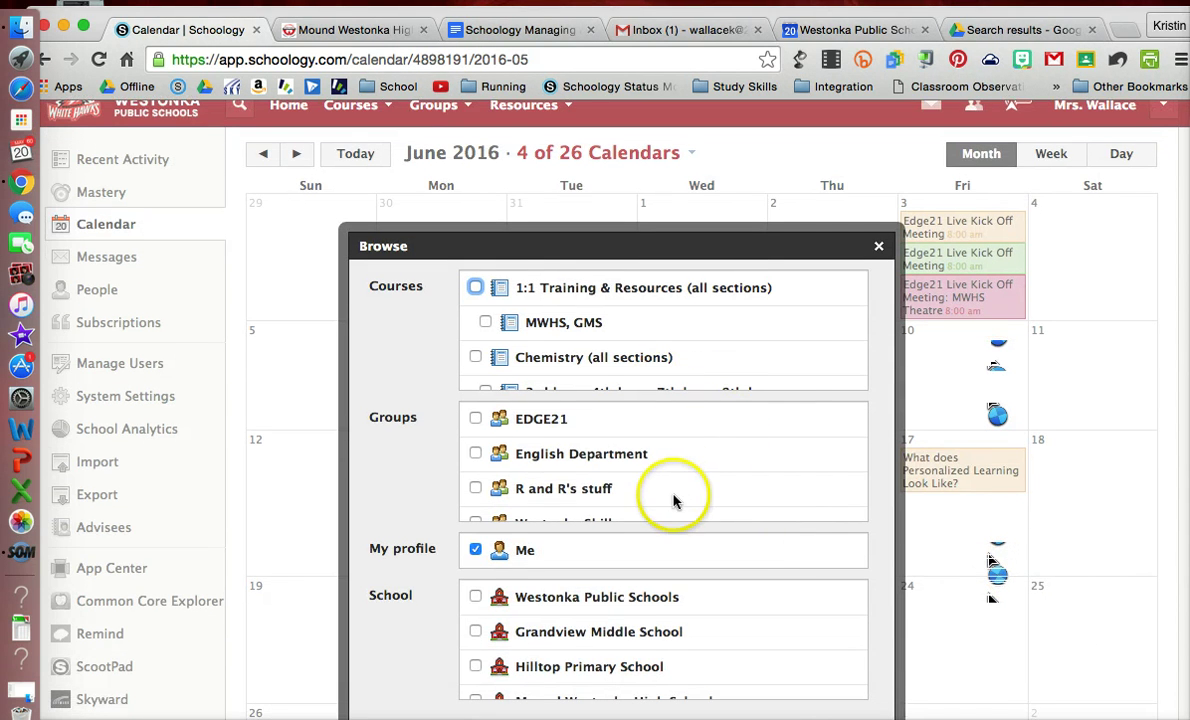
scroll(620, 348, down, 3)
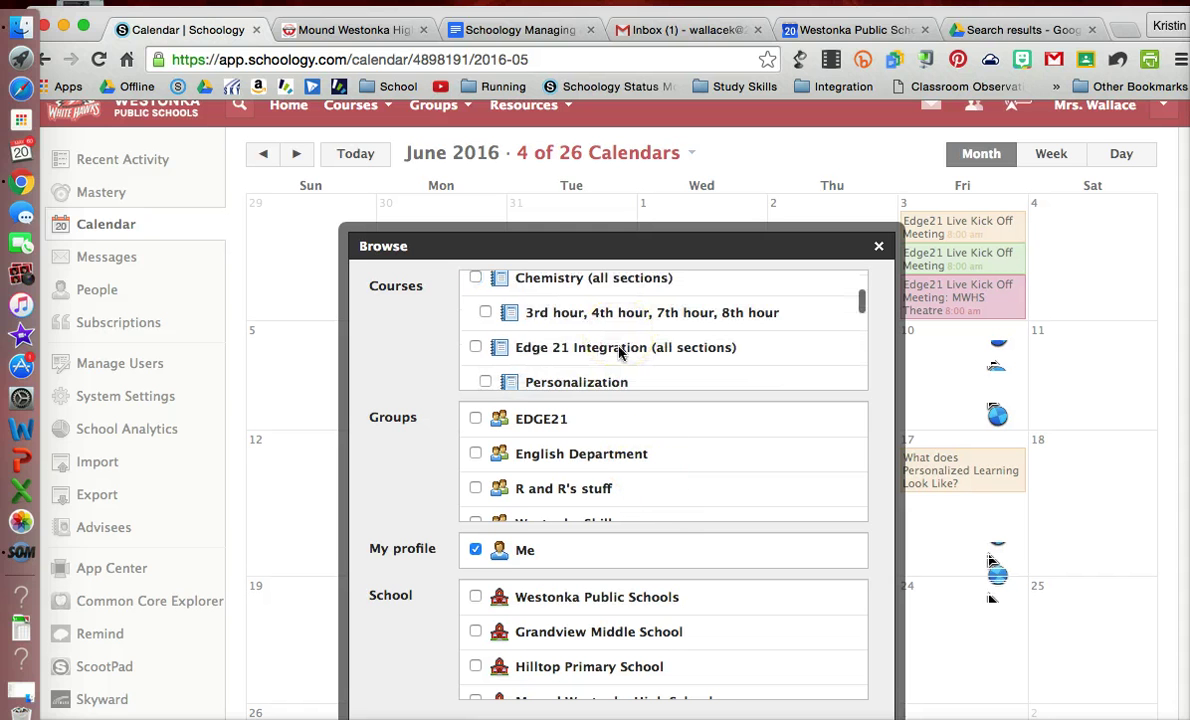
scroll(620, 353, down, 2)
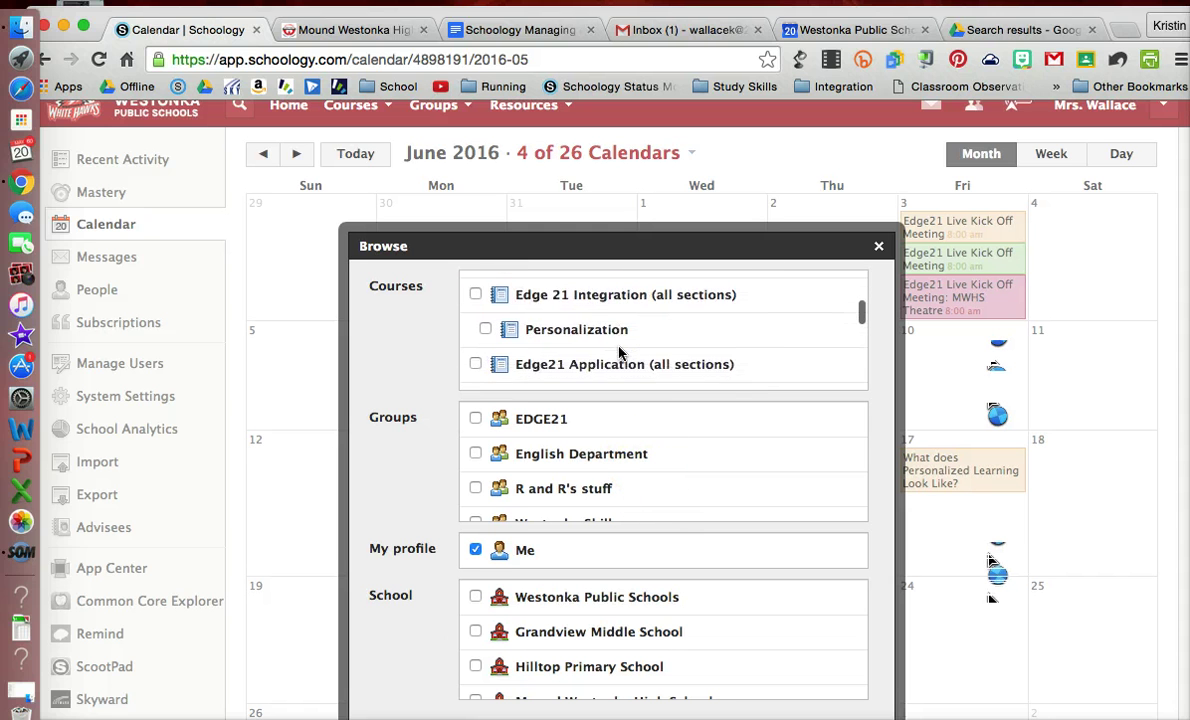
scroll(620, 353, down, 1)
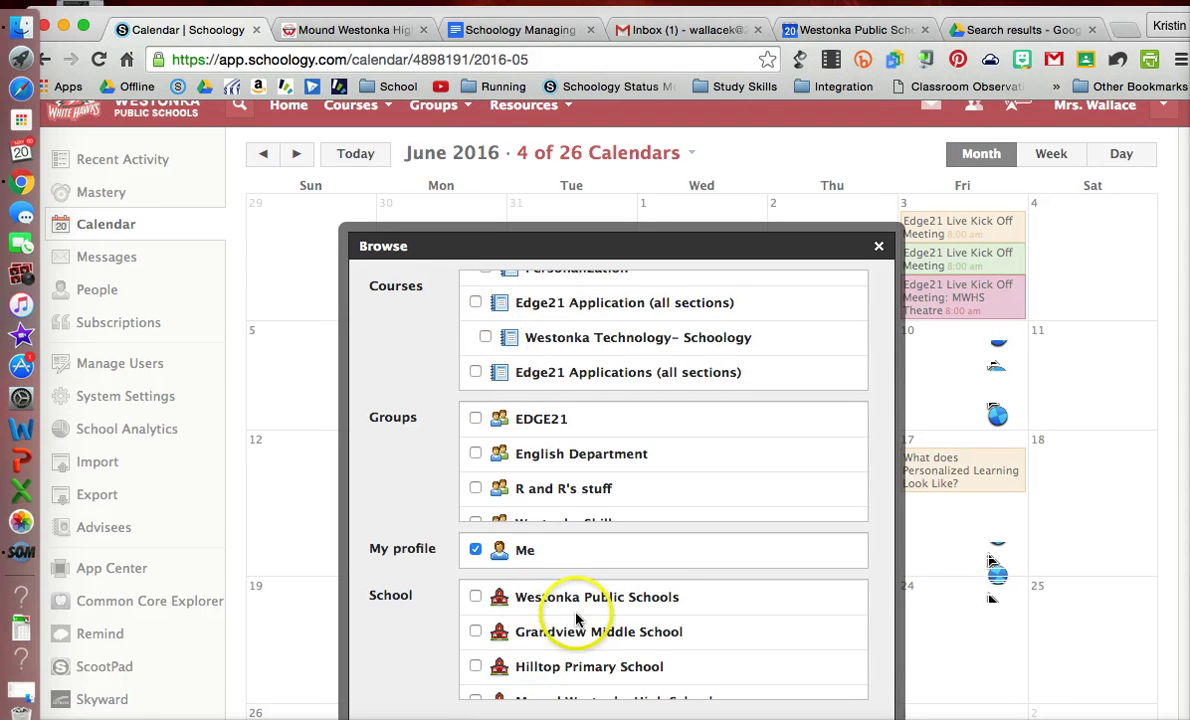
scroll(497, 490, down, 3)
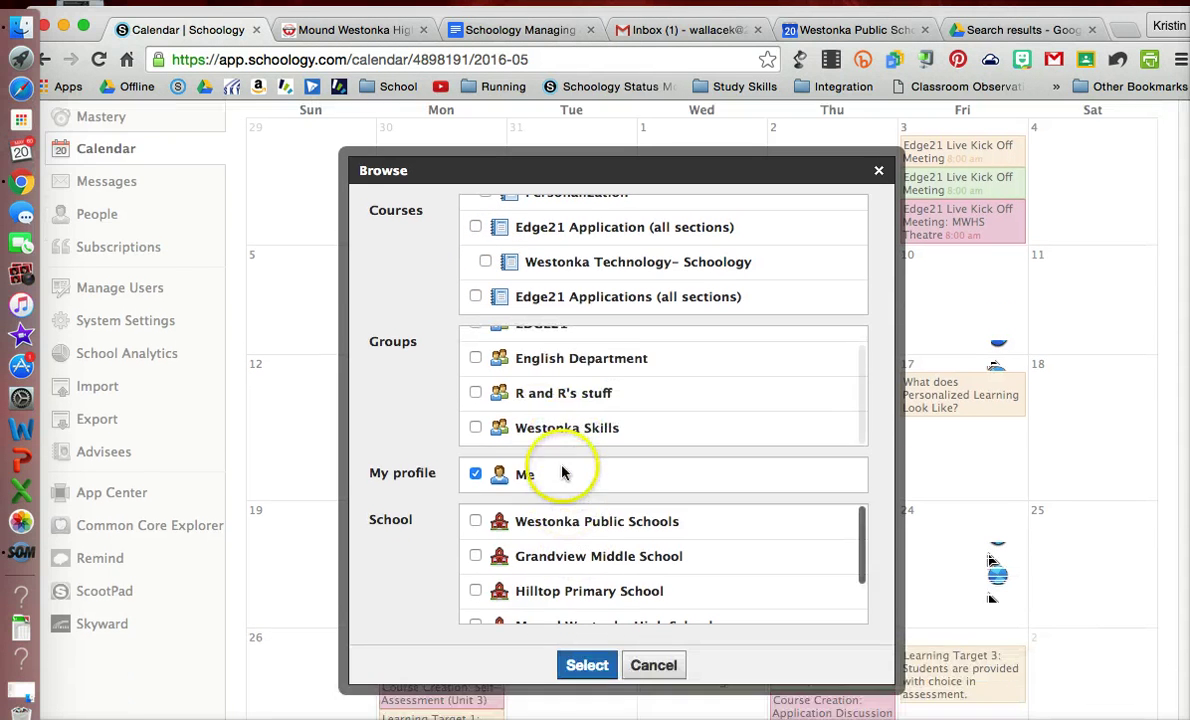
scroll(497, 395, up, 3)
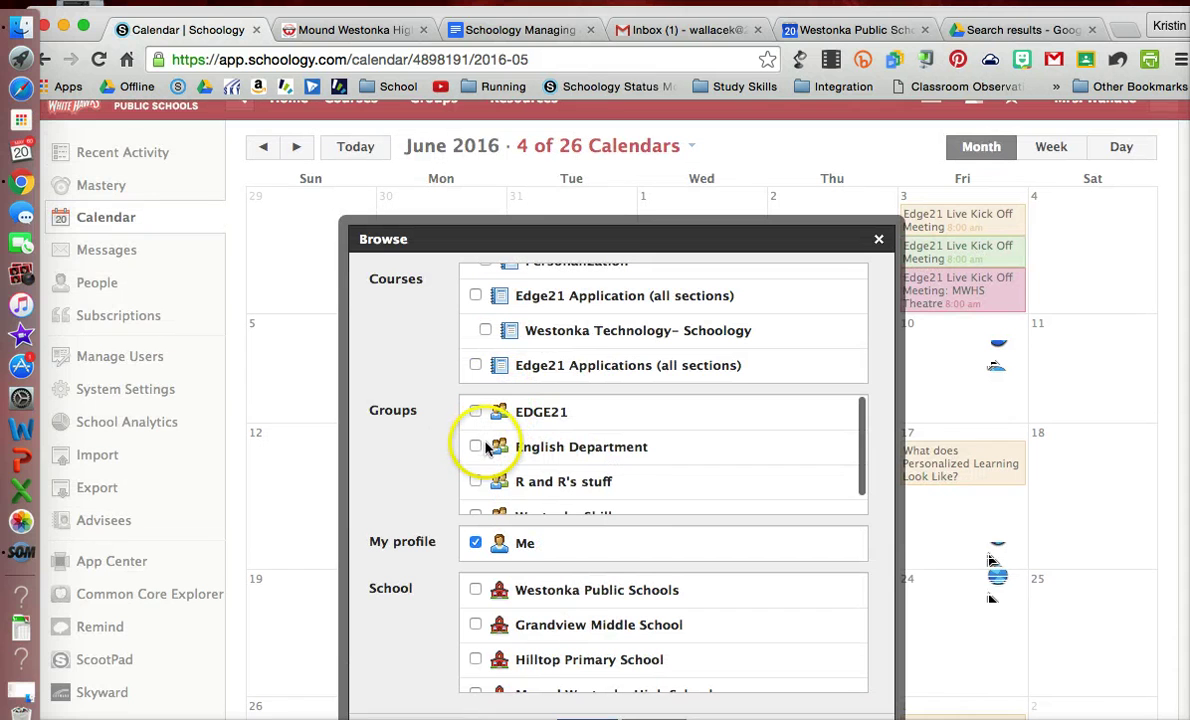
scroll(580, 590, down, 3)
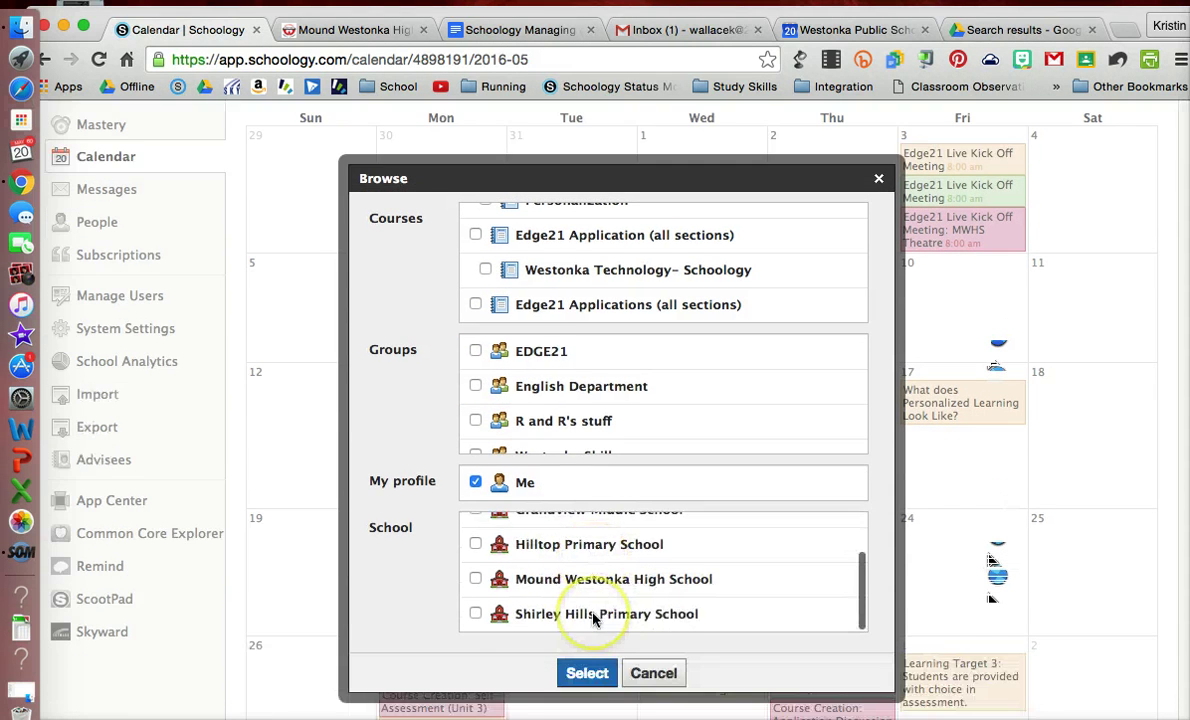
scroll(595, 628, up, 3)
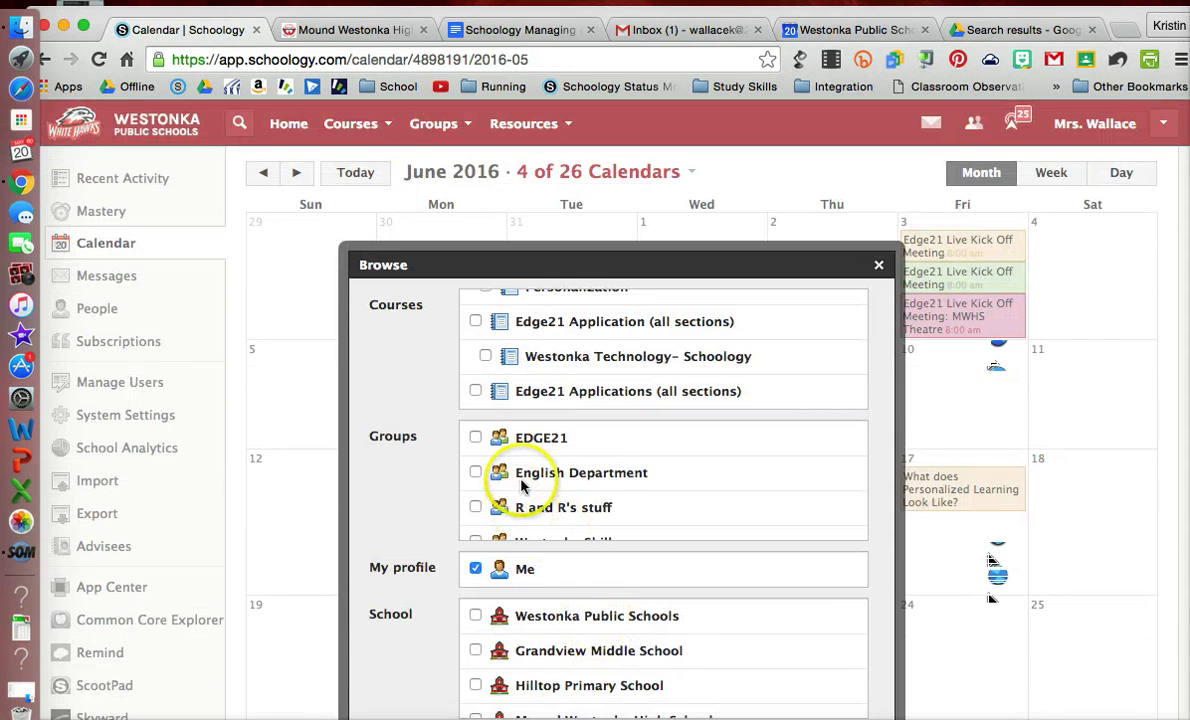
scroll(540, 485, down, 1)
scroll(521, 485, up, 1)
click(476, 432)
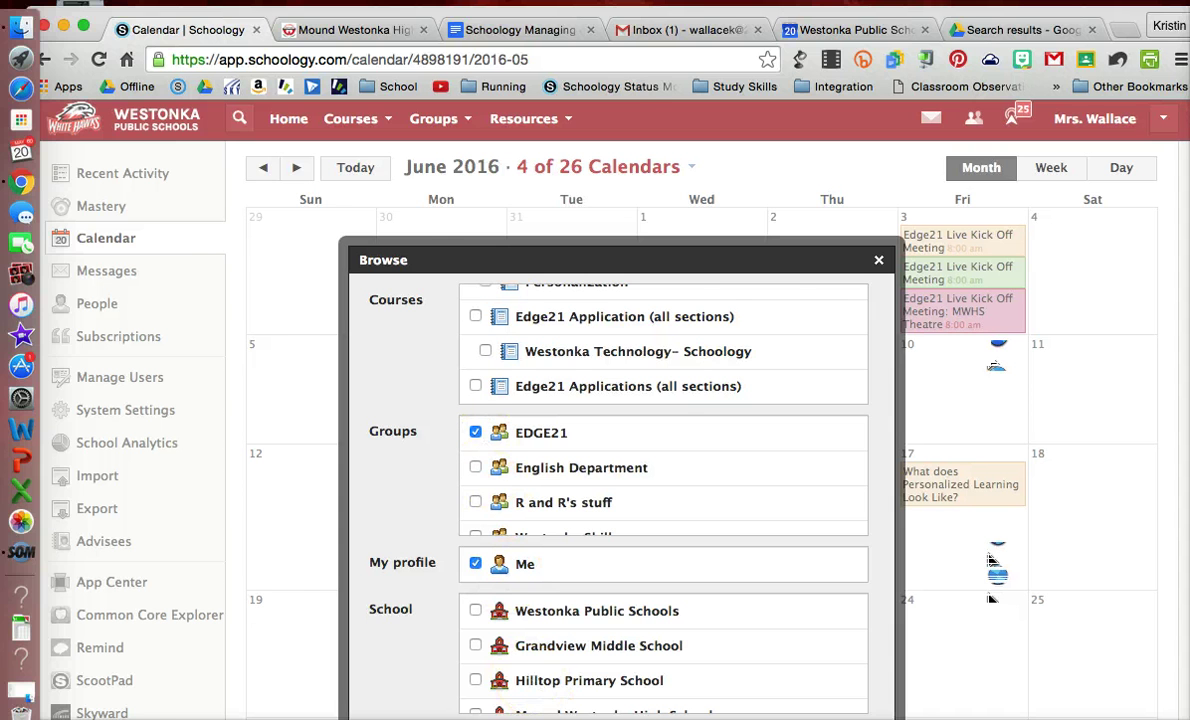
key(Escape)
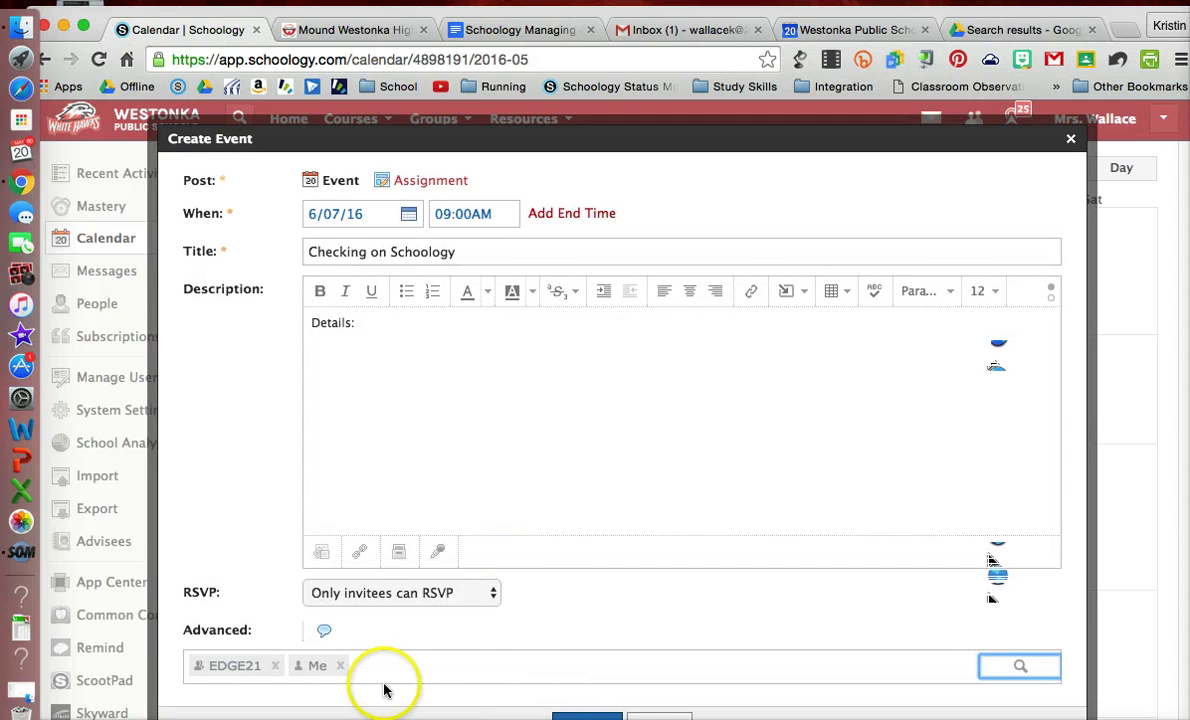
scroll(478, 677, down, 2)
Create the event, view its June 7 page showing 1 attending, then go back to the calendar.
scroll(482, 677, down, 1)
click(585, 574)
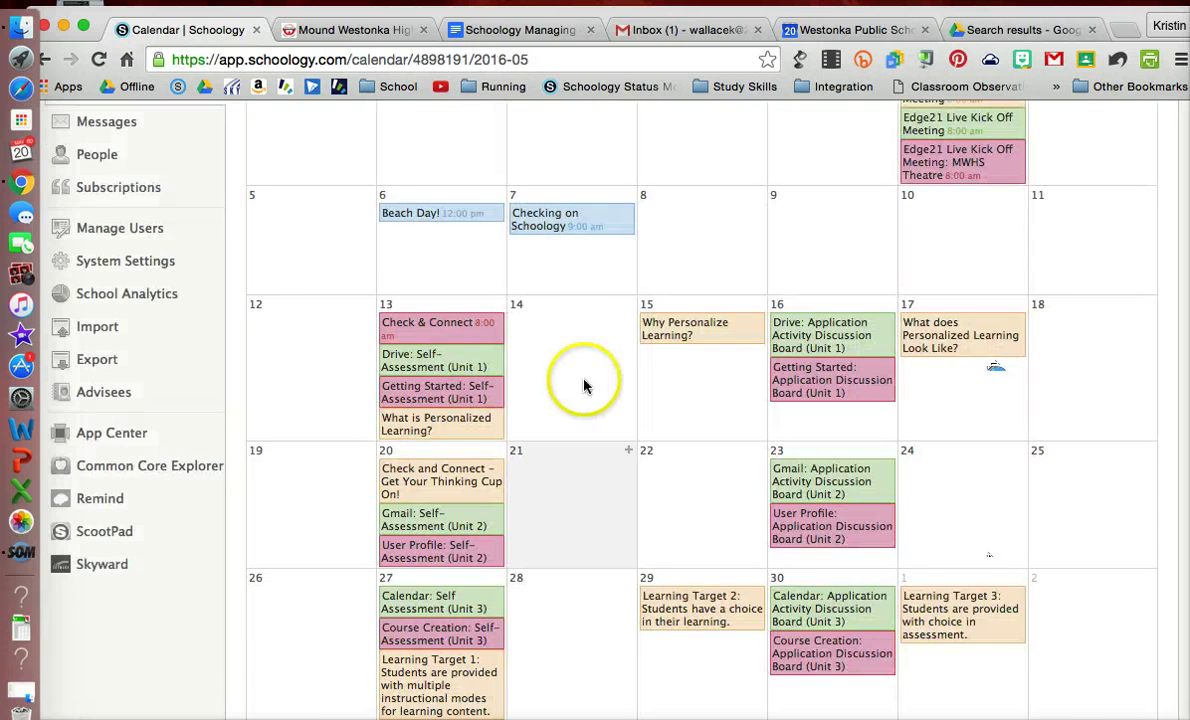
click(567, 230)
click(535, 418)
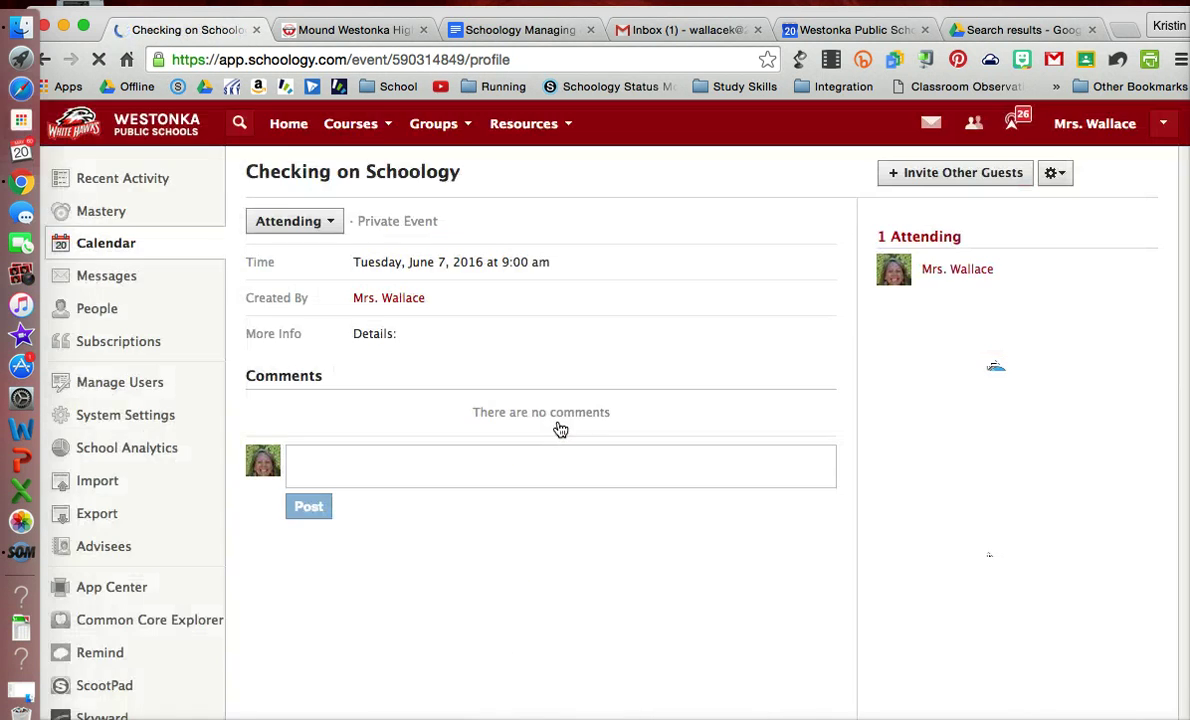
click(704, 481)
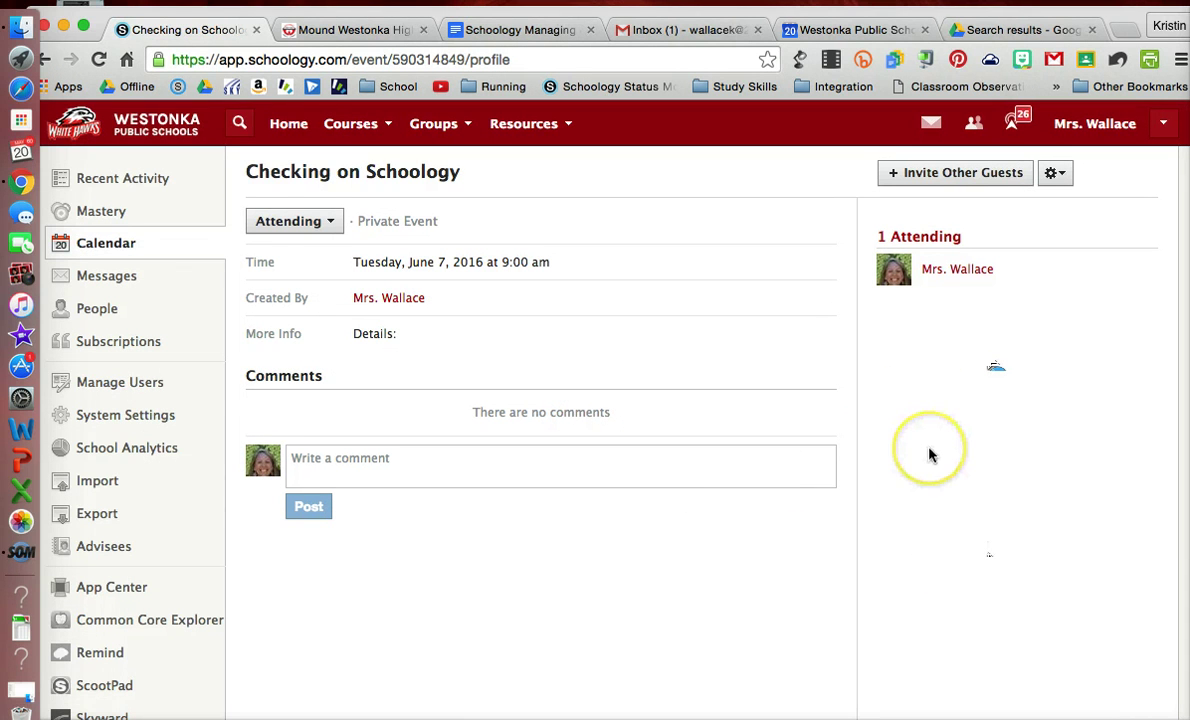
click(44, 60)
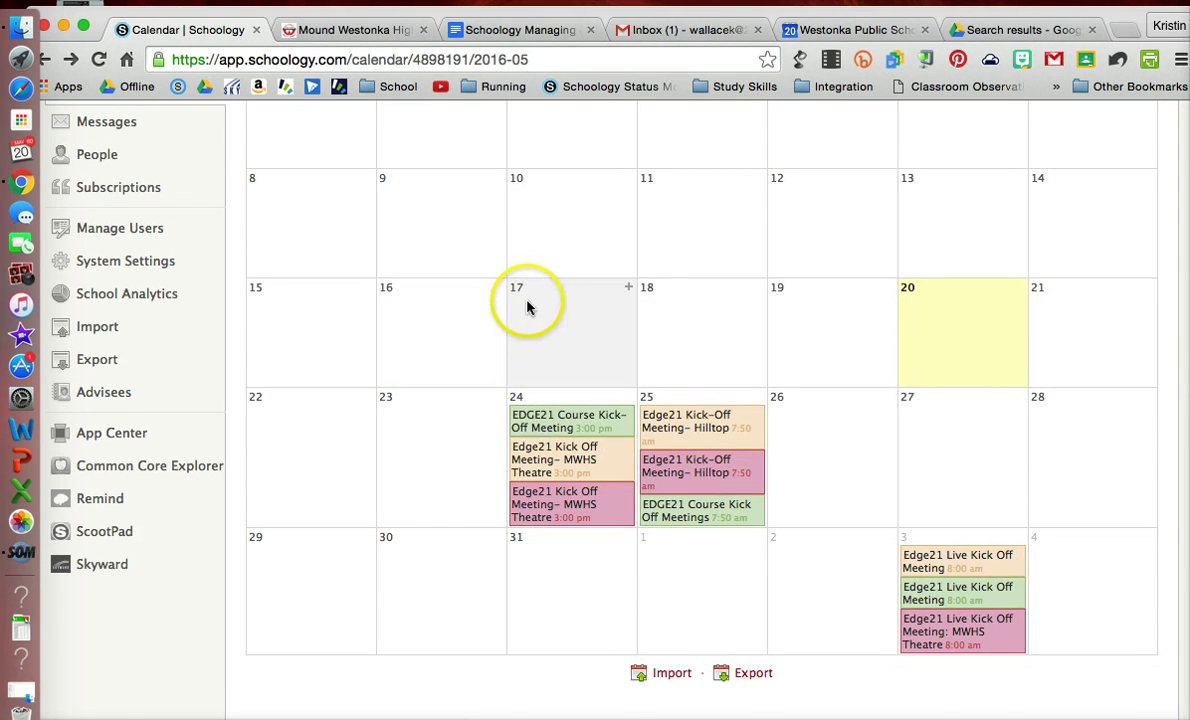
Go to June 2016, open the Beach Day! page, then open and close the guest invite list.
scroll(527, 305, up, 3)
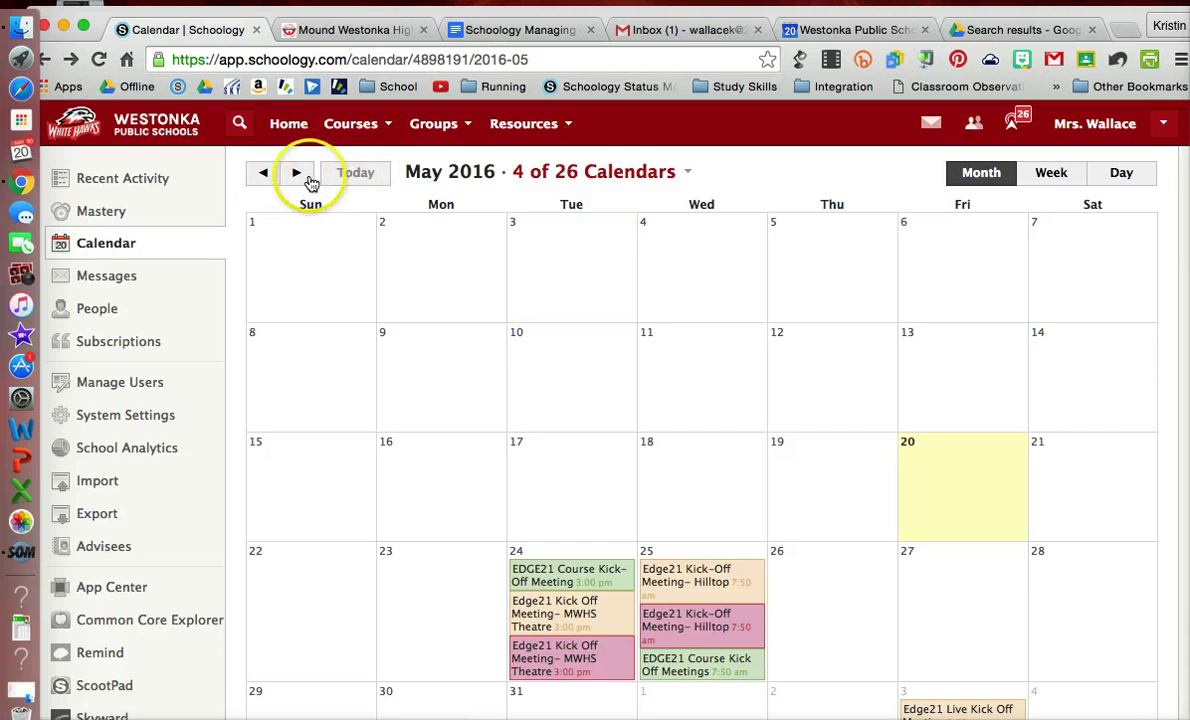
click(300, 176)
click(453, 370)
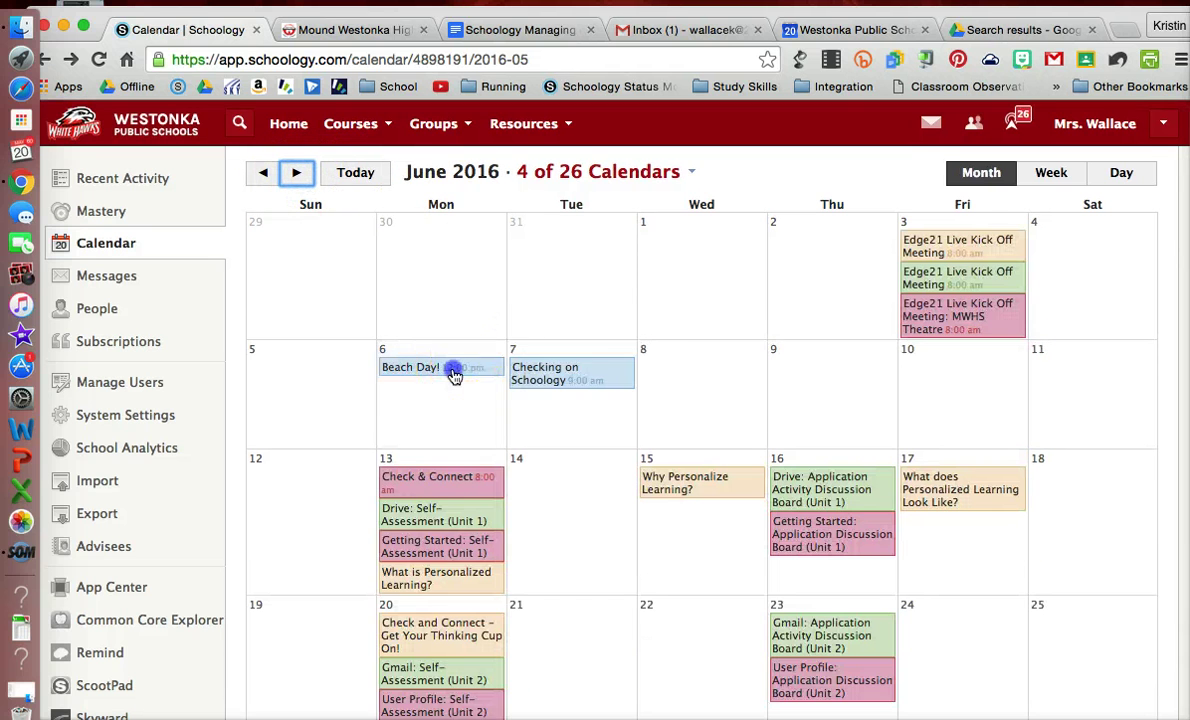
click(535, 628)
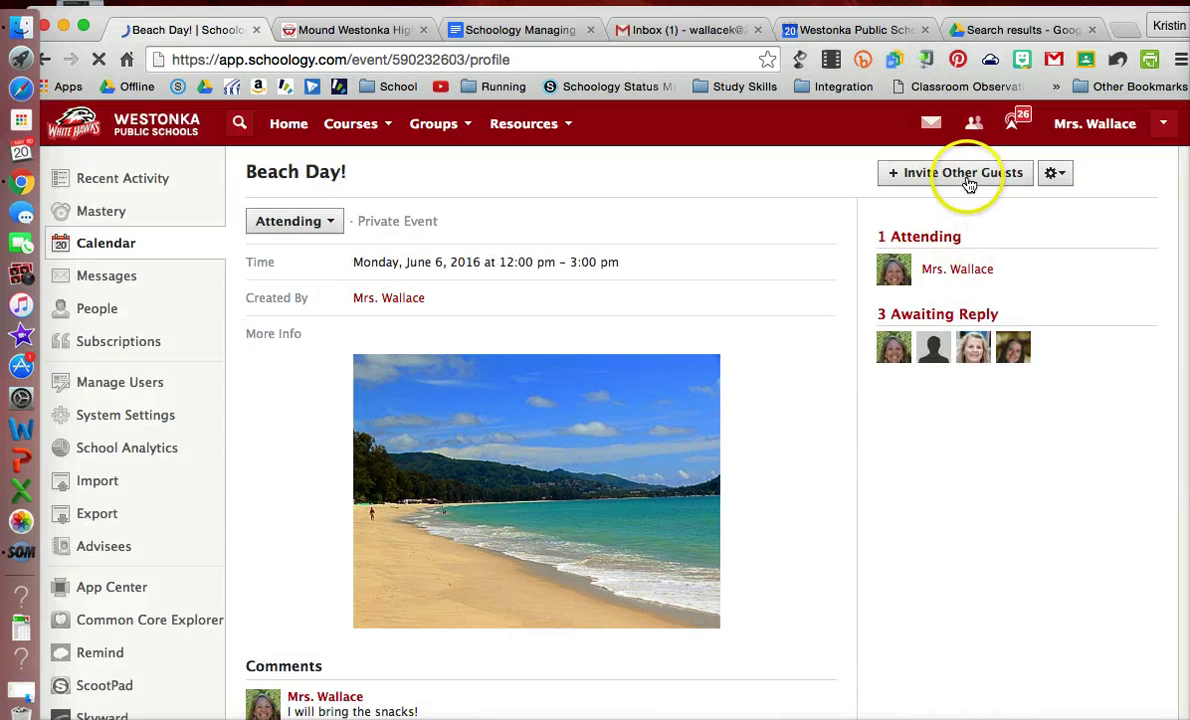
click(962, 174)
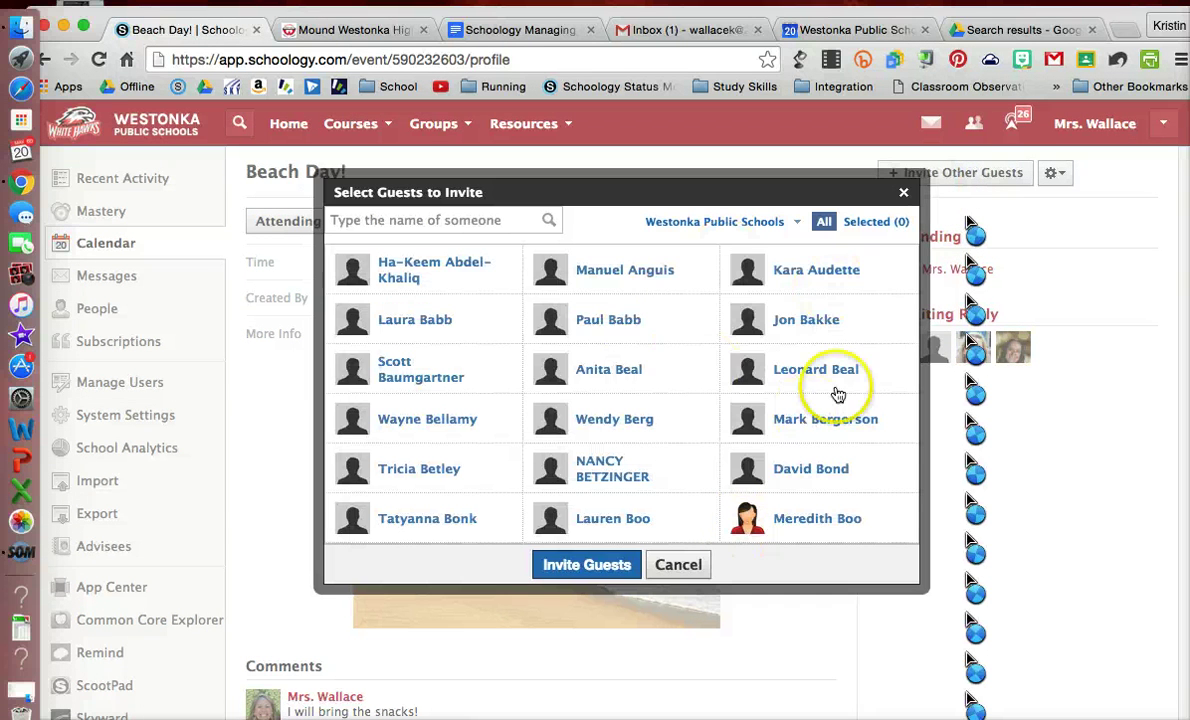
click(904, 194)
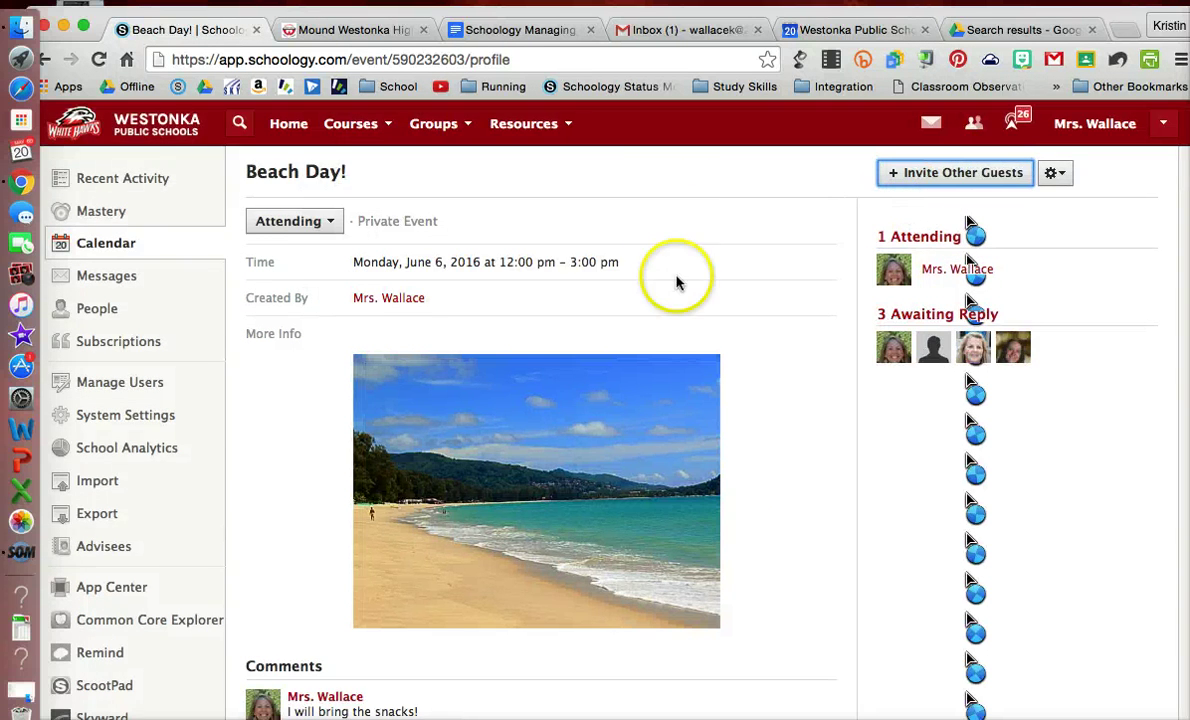